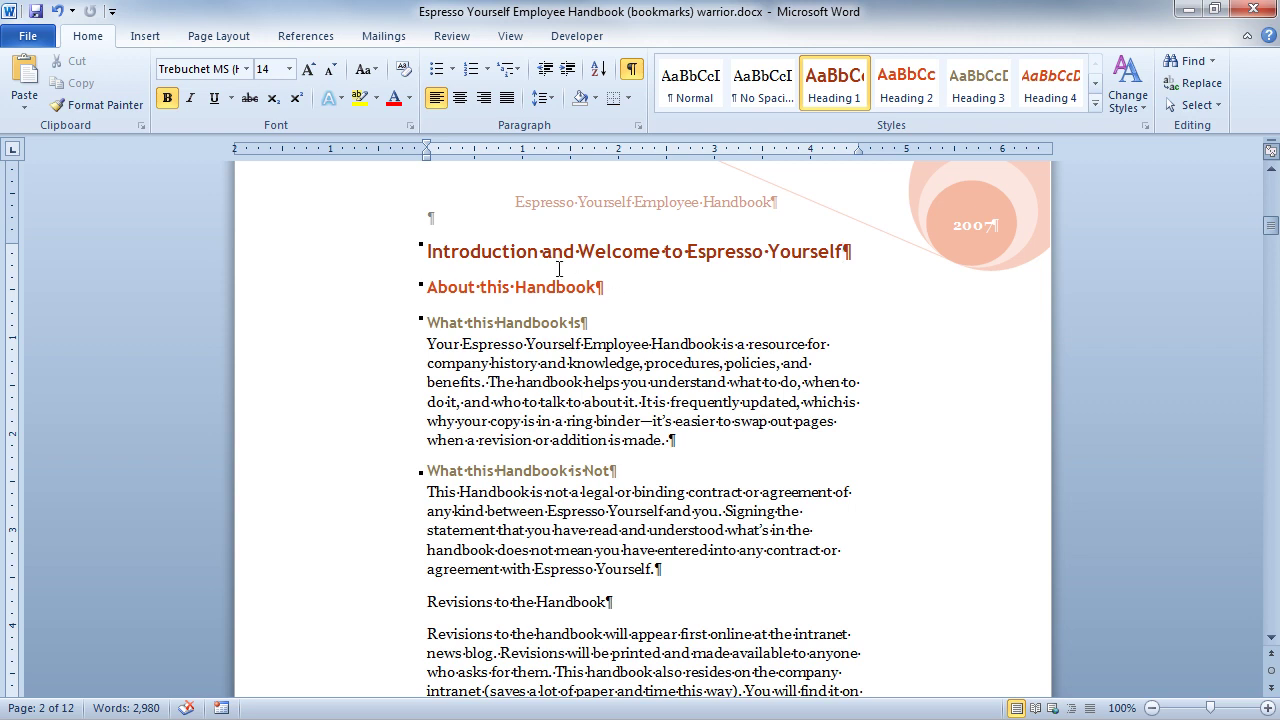
Mark the word Introduction in the first heading as an index entry.
double_click(481, 253)
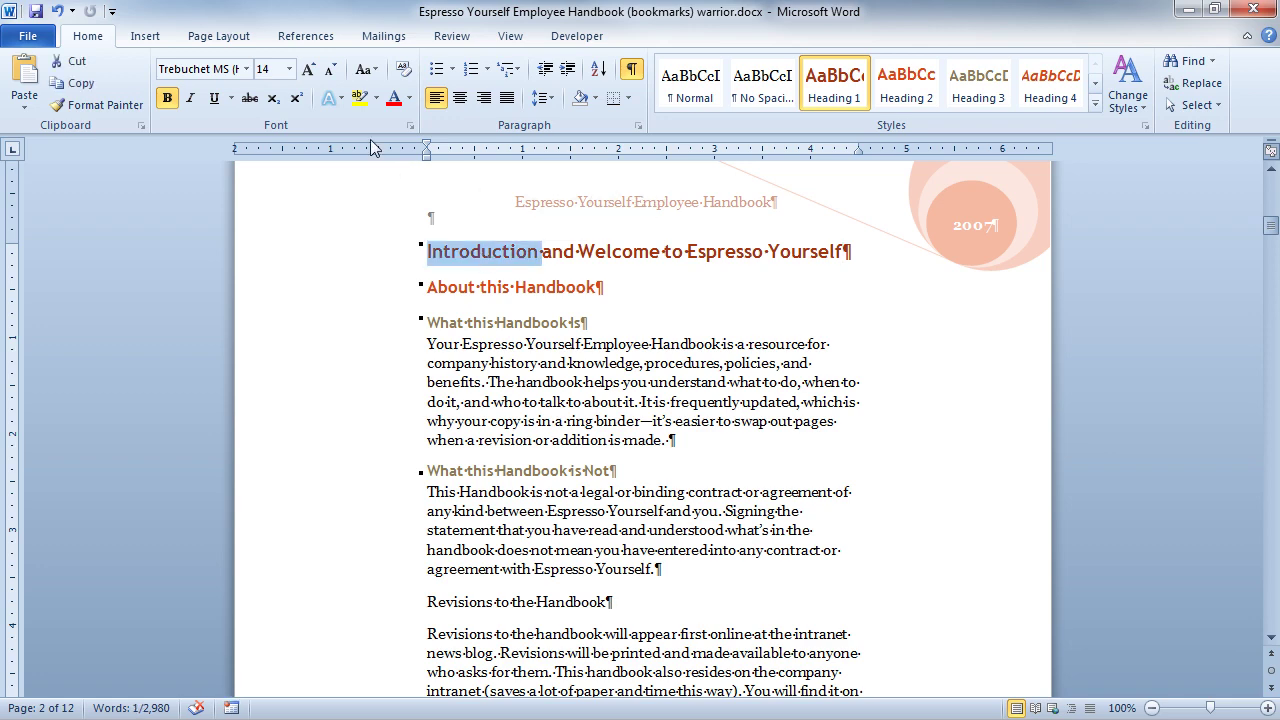
left_click(310, 37)
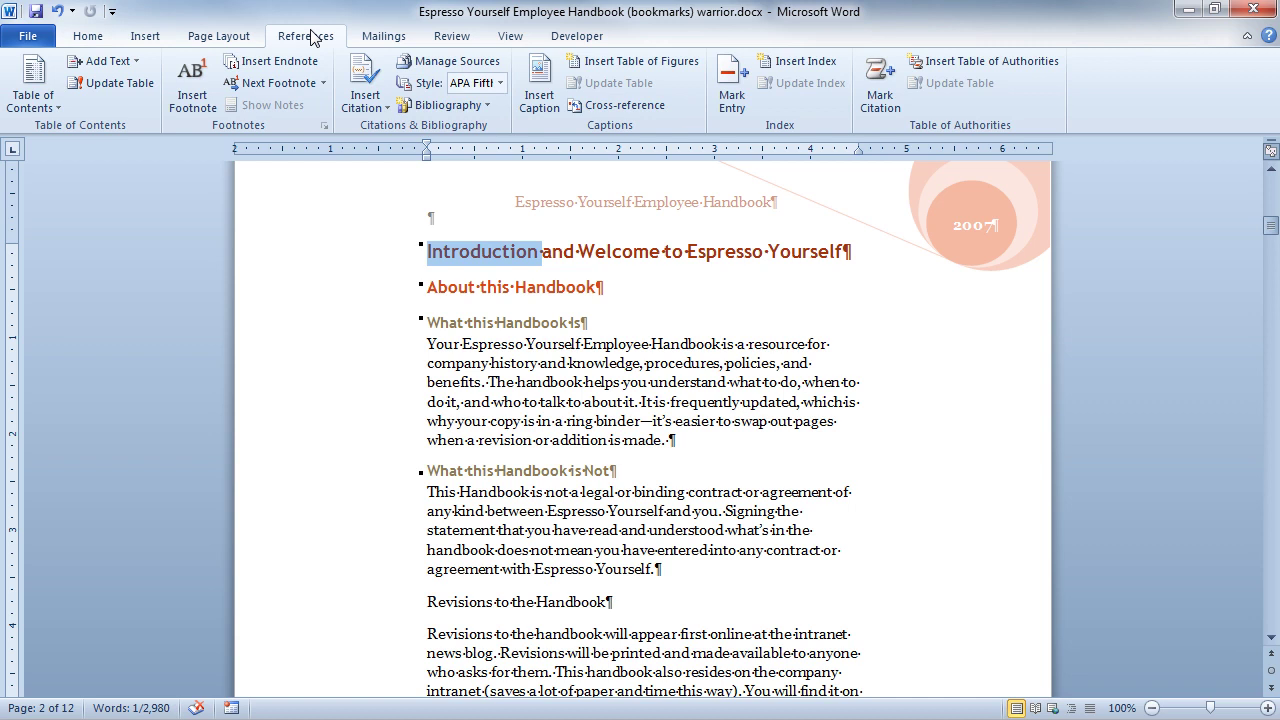
left_click(721, 99)
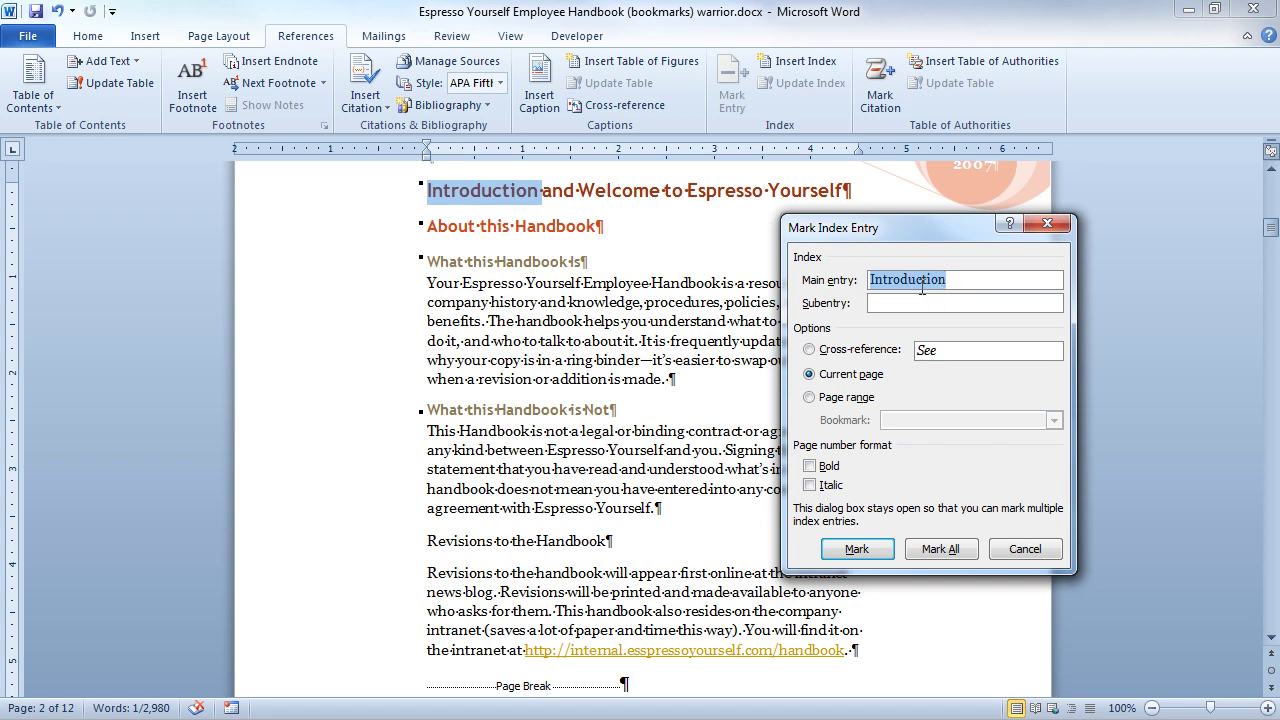
left_click(857, 549)
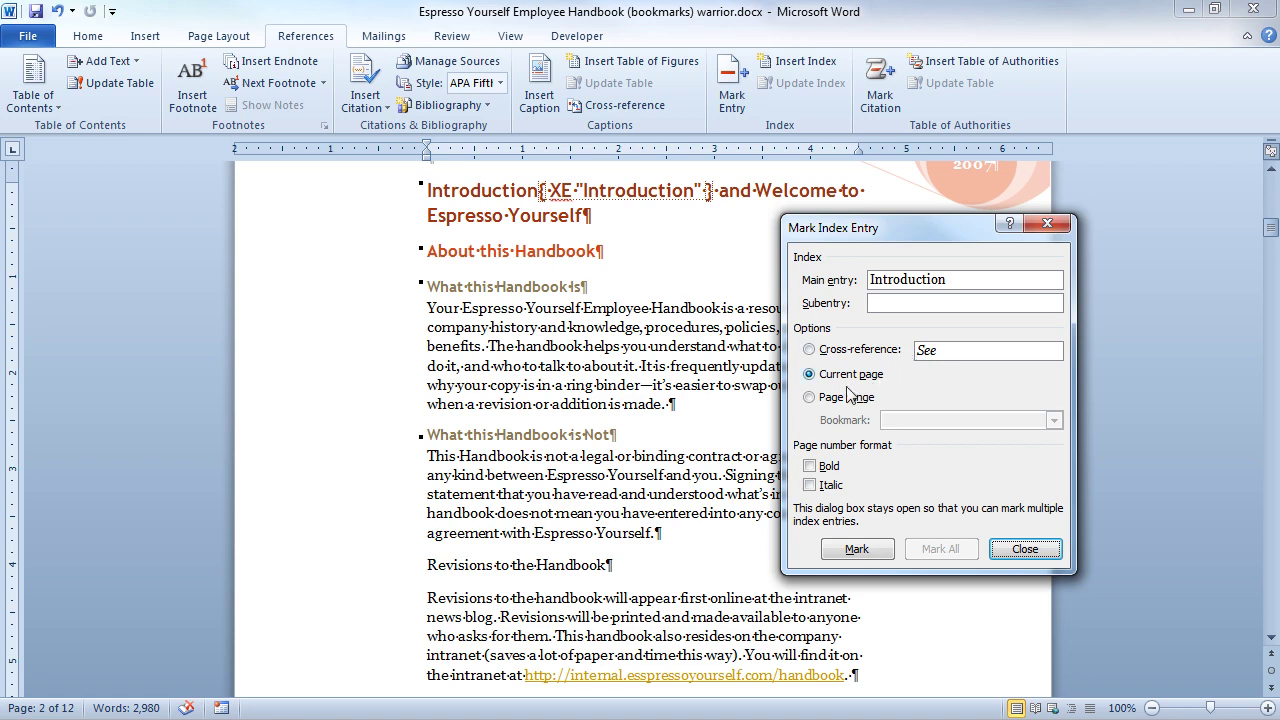
Mark the word Revisions in its heading as a second index entry.
left_click(441, 565)
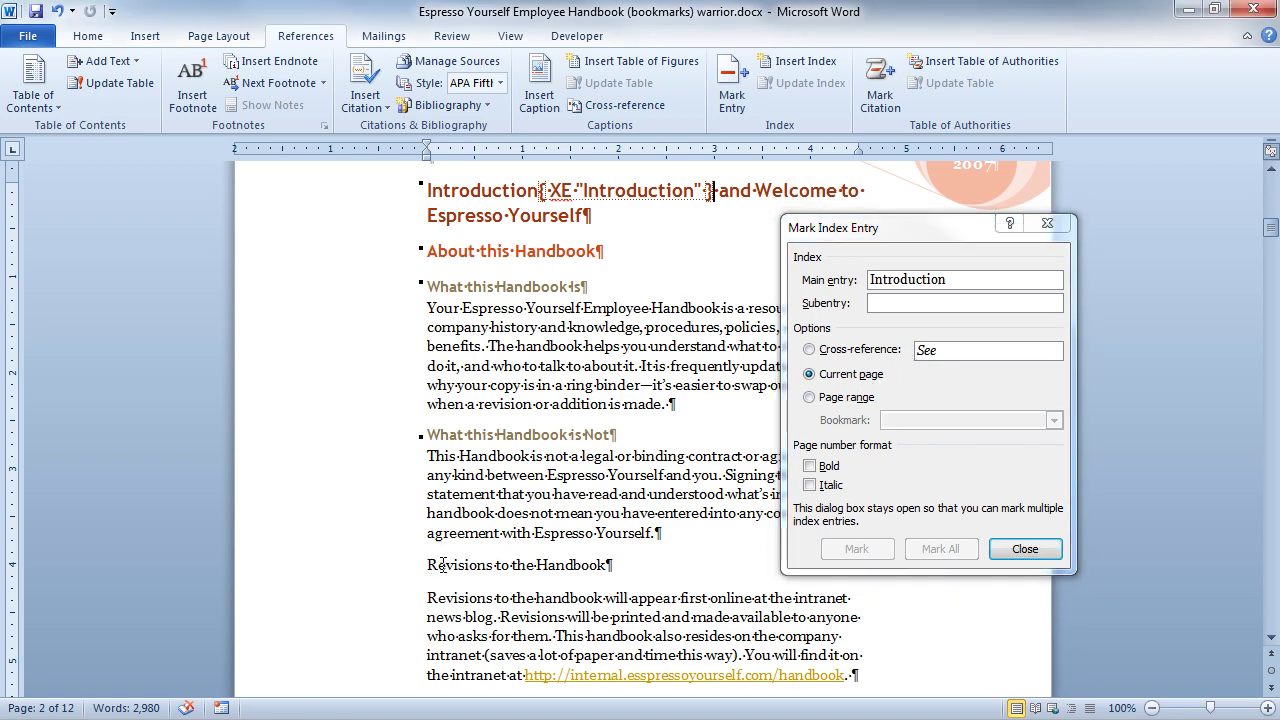
double_click(490, 570)
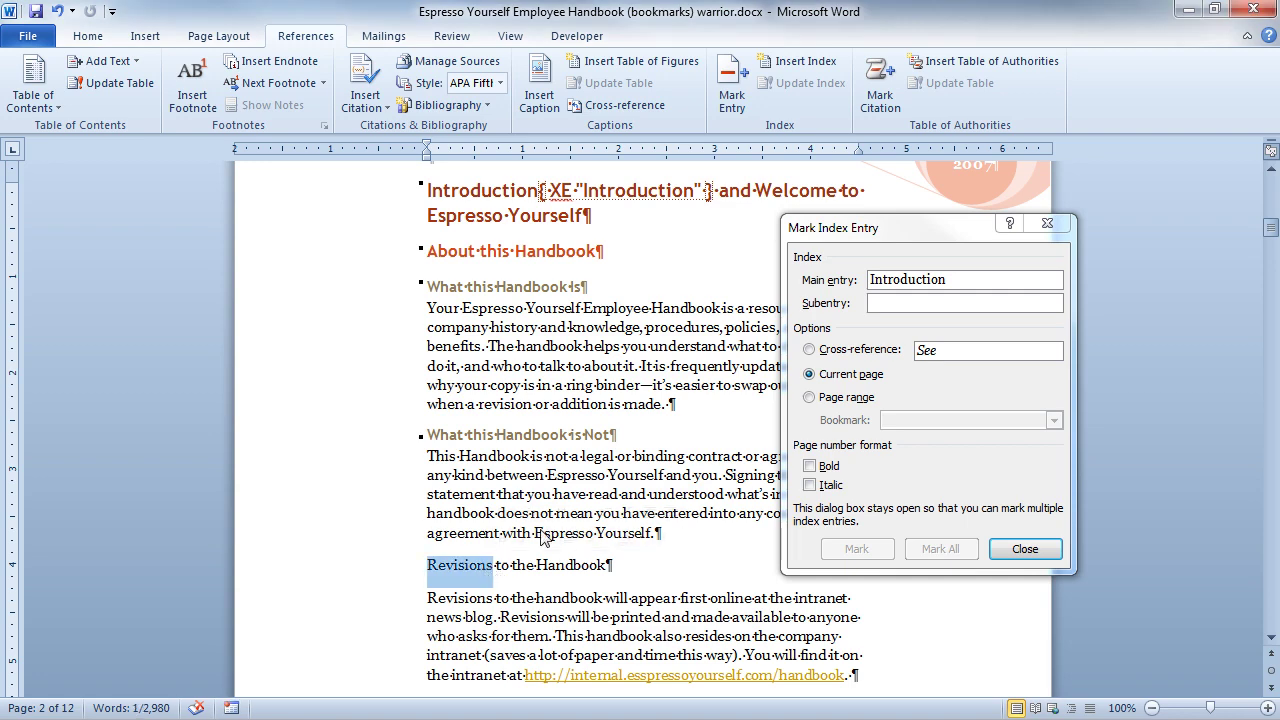
left_click(920, 284)
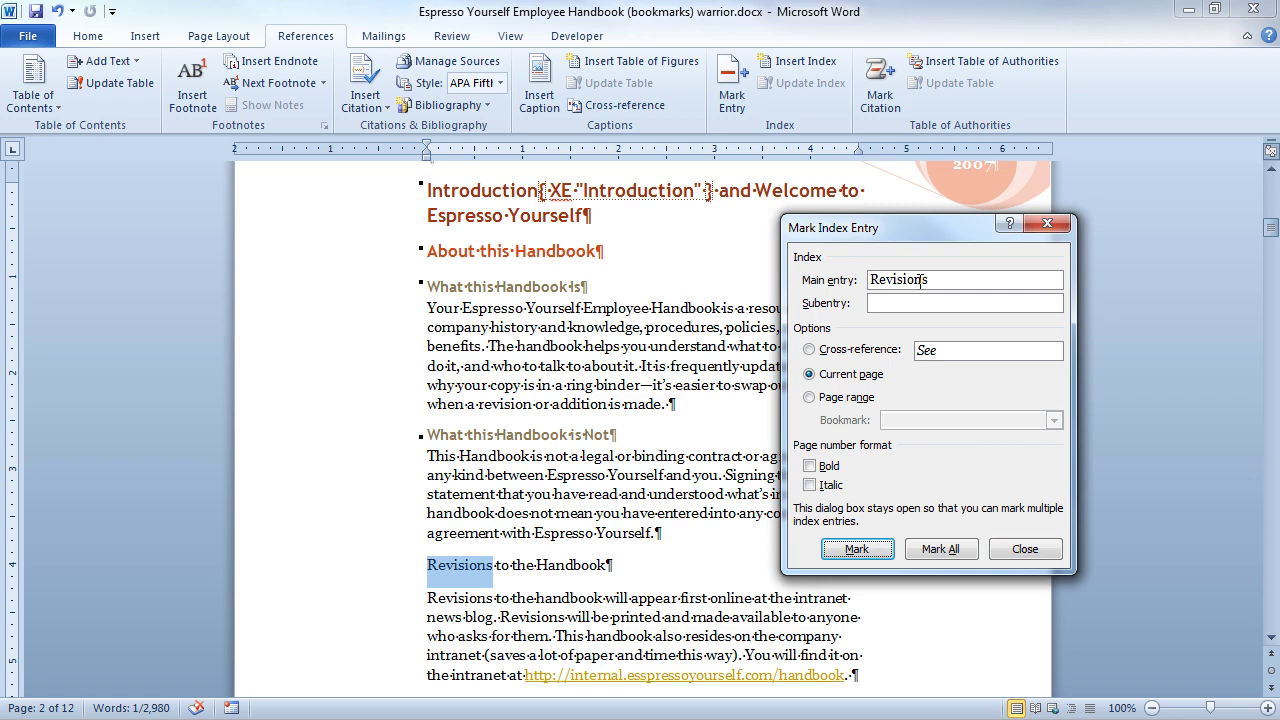
left_click(860, 550)
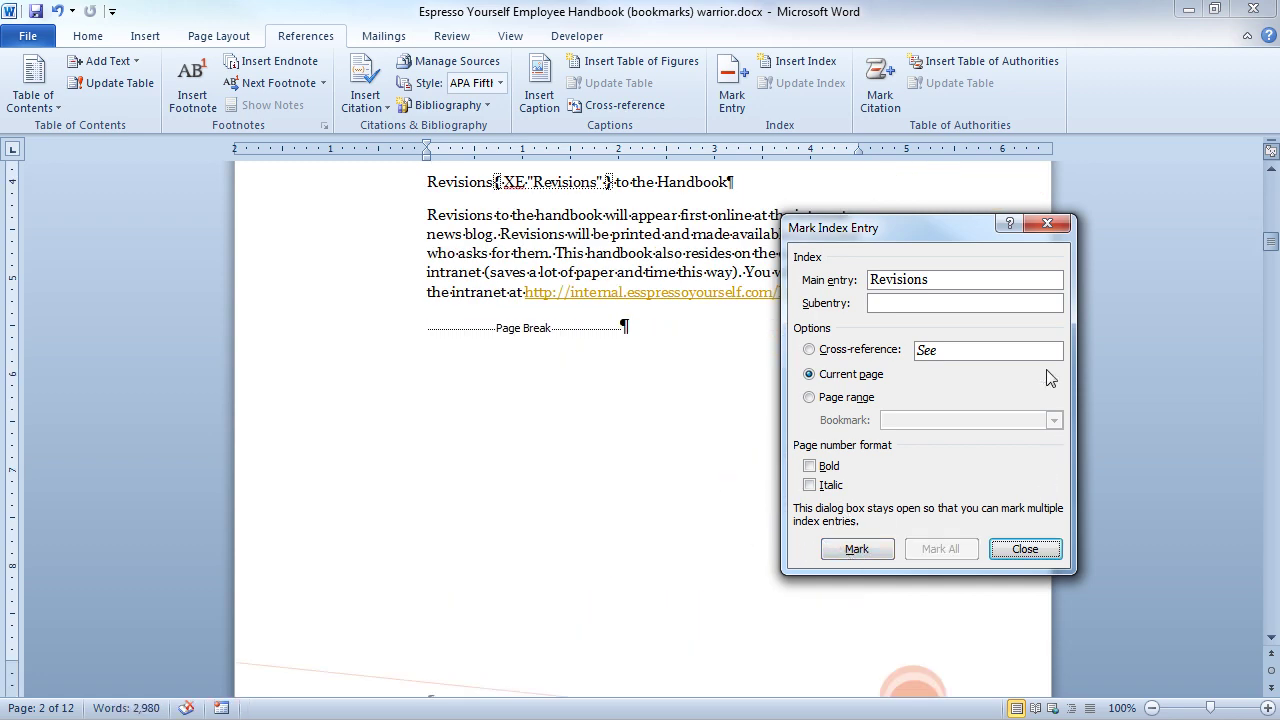
Close the Mark Index Entry dialog and scroll back up through the handbook.
left_click(1018, 550)
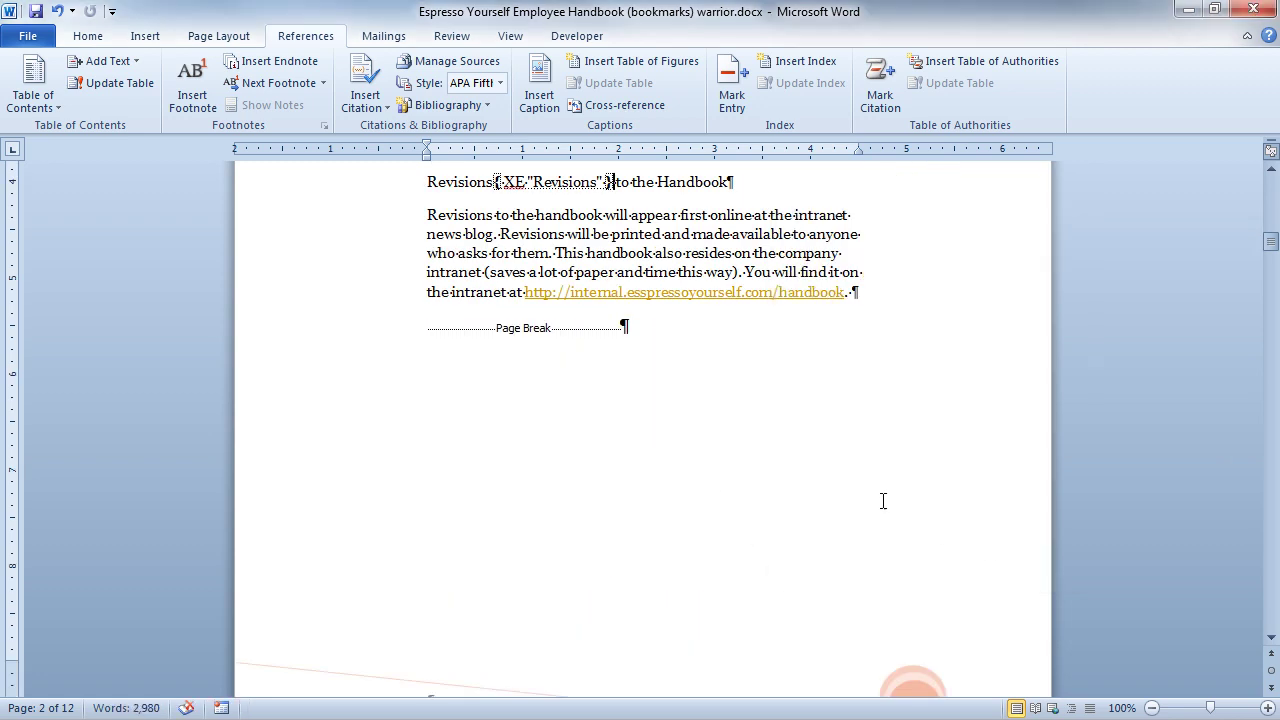
scroll(875, 490, "up", 5)
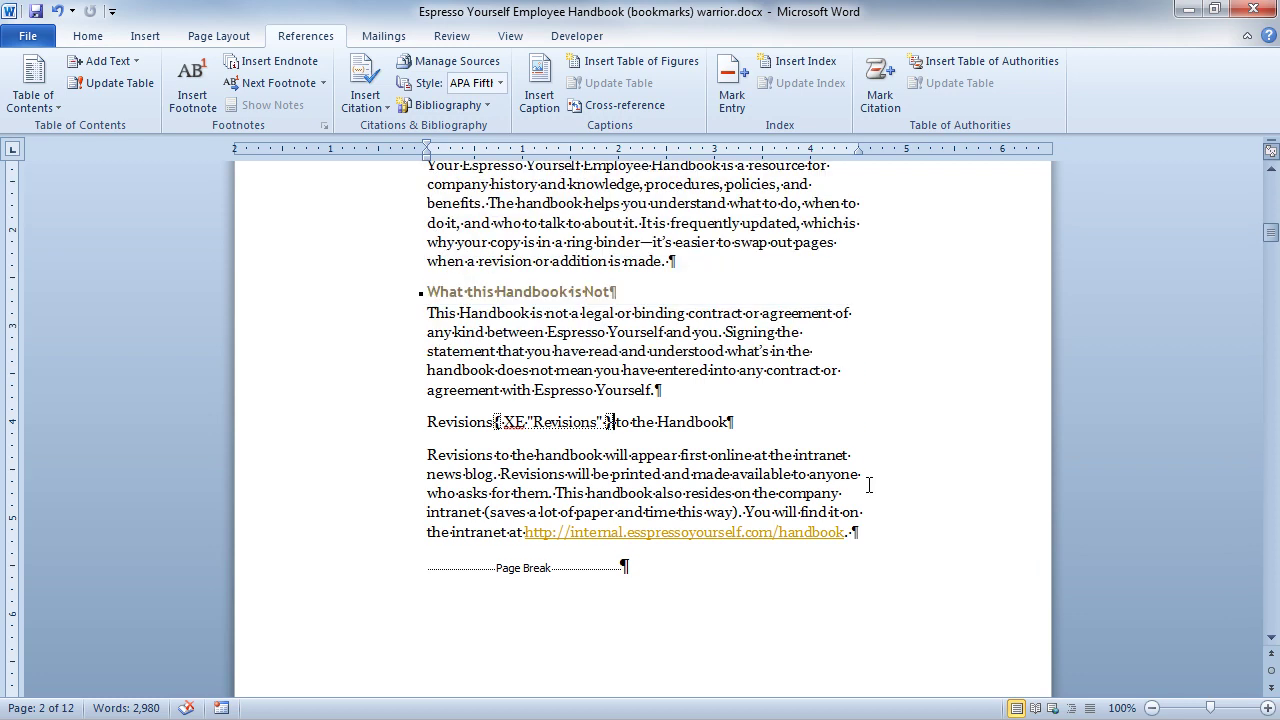
scroll(869, 485, "up", 1)
scroll(869, 485, "up", 1)
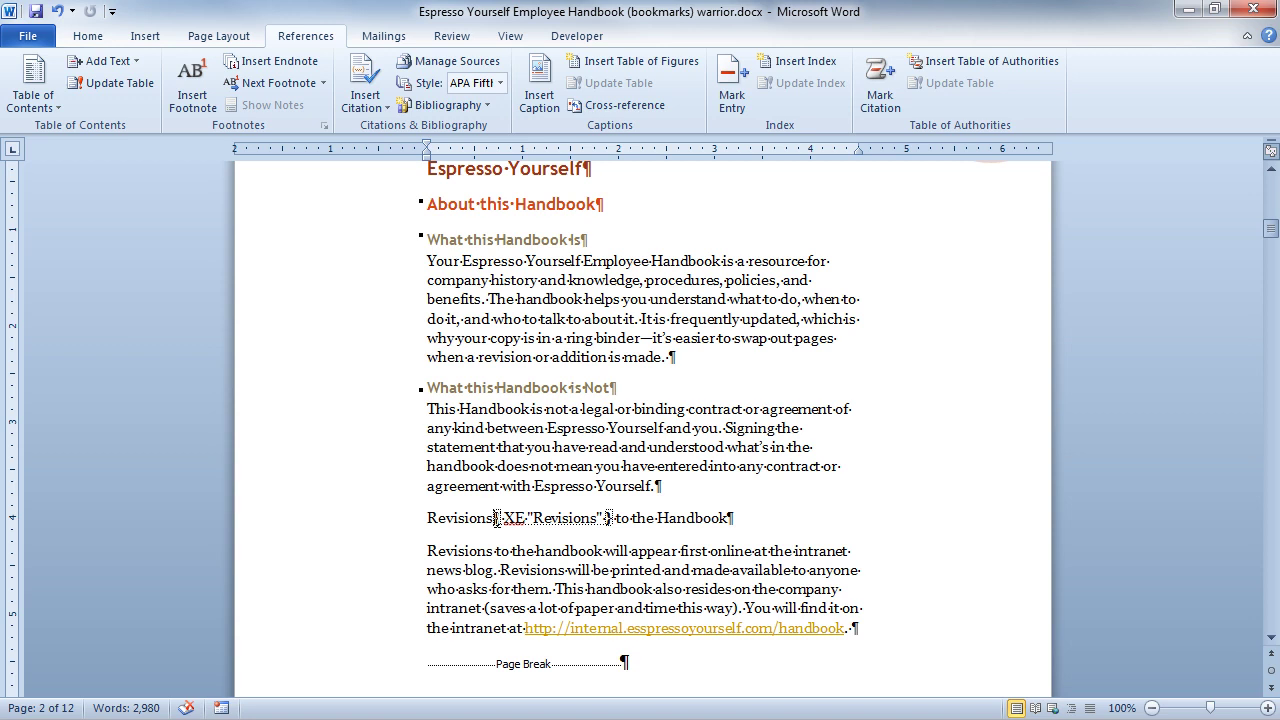
scroll(497, 518, "up", 3)
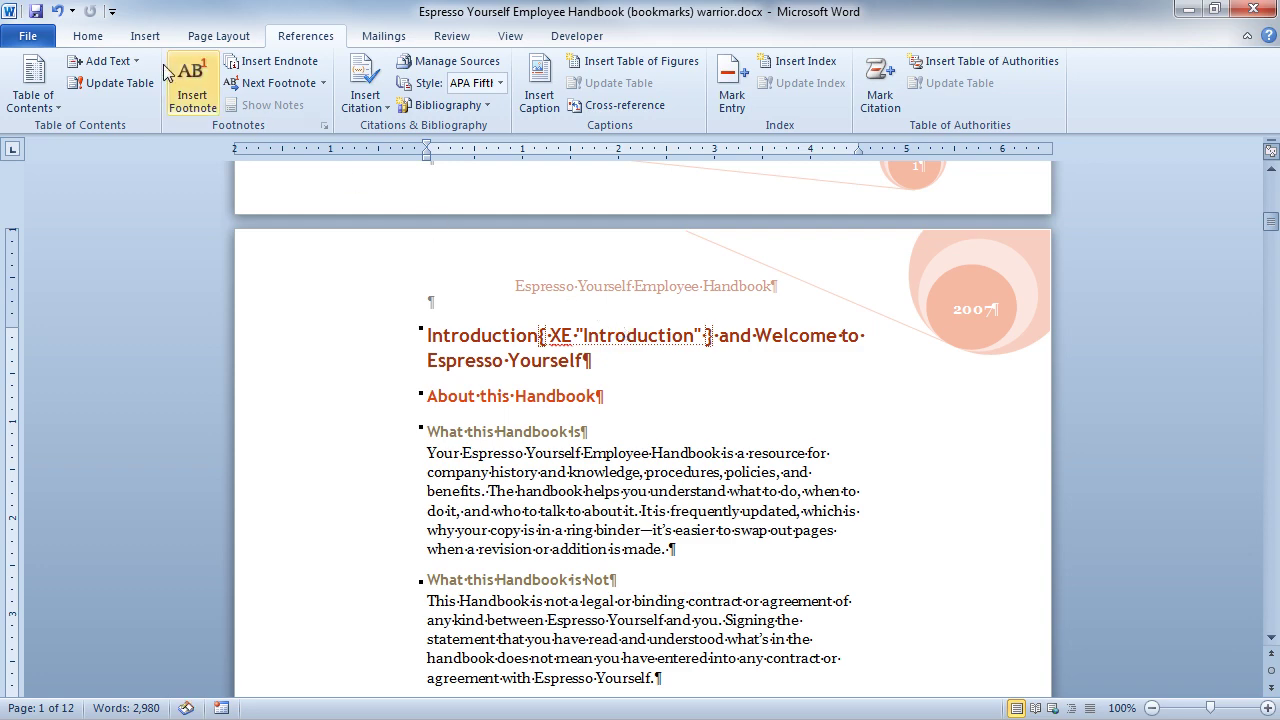
Toggle Show/Hide ¶ off and back on, then click into the About this Handbook heading.
left_click(101, 37)
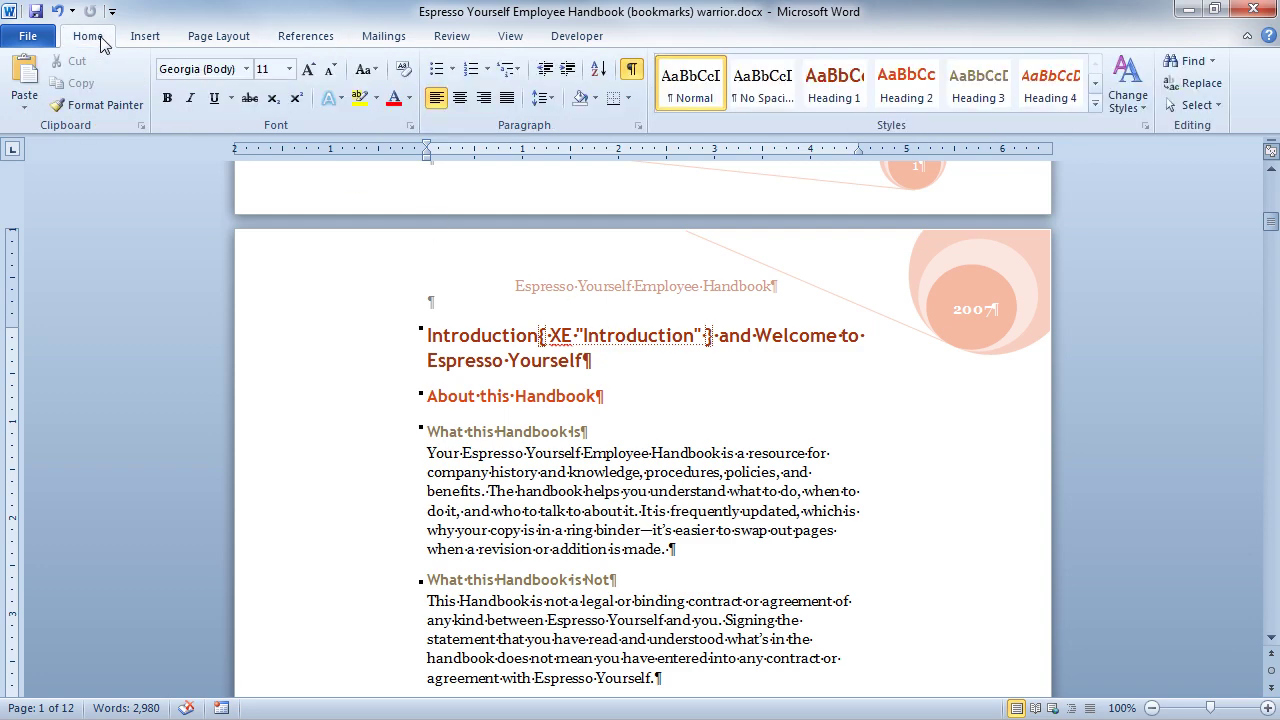
left_click(633, 70)
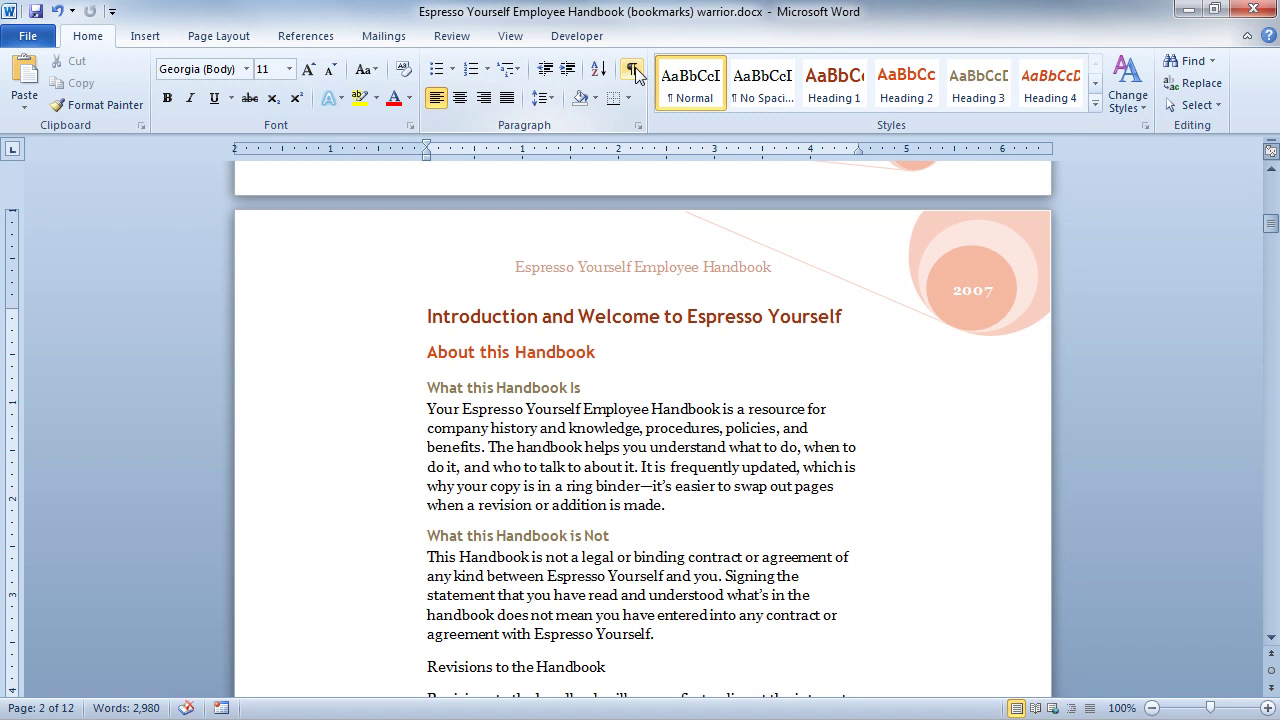
left_click(634, 71)
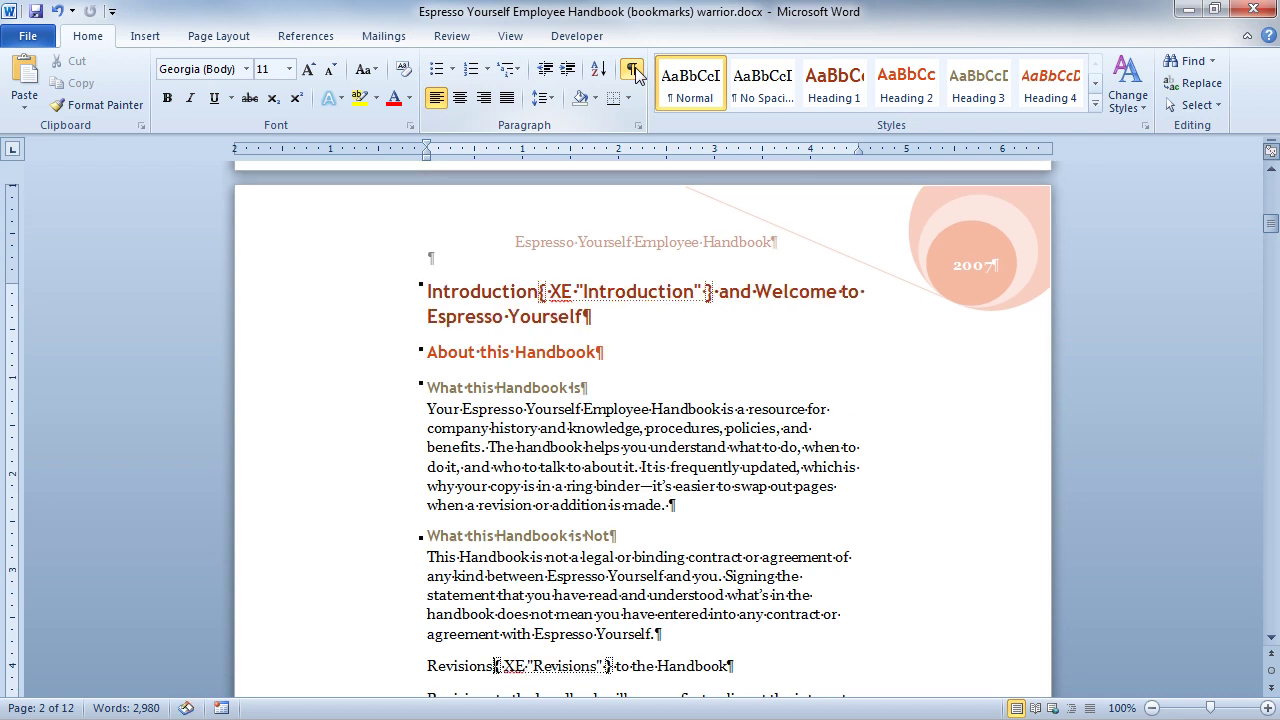
left_click(708, 344)
Insert a page break at the end of the handbook and open the Insert Index settings.
key("ctrl+End")
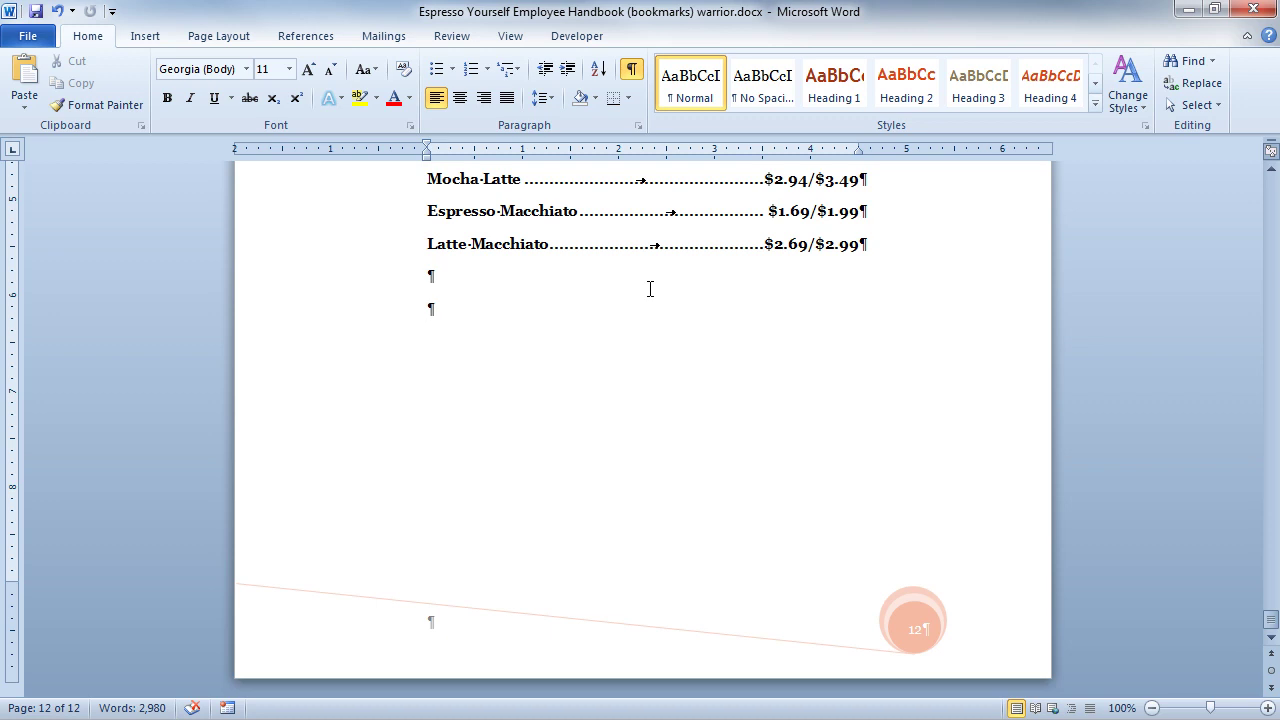
key("ctrl+Return")
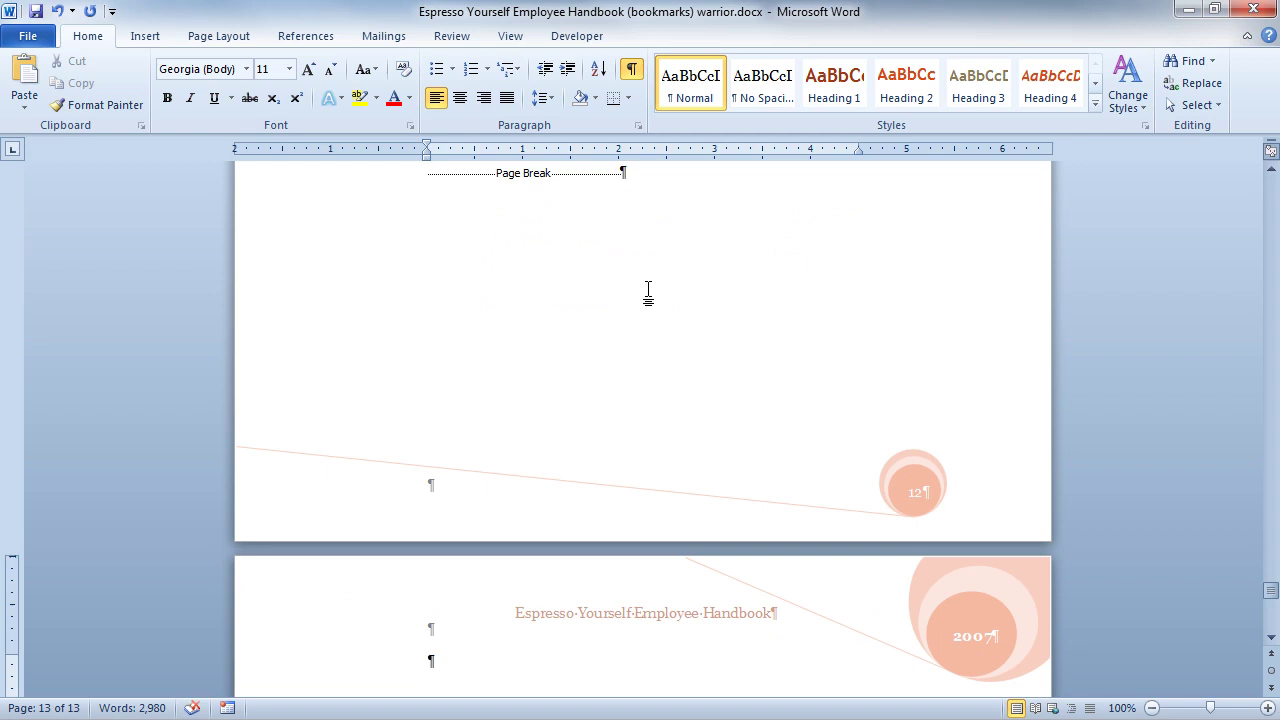
scroll(675, 262, "down", 5)
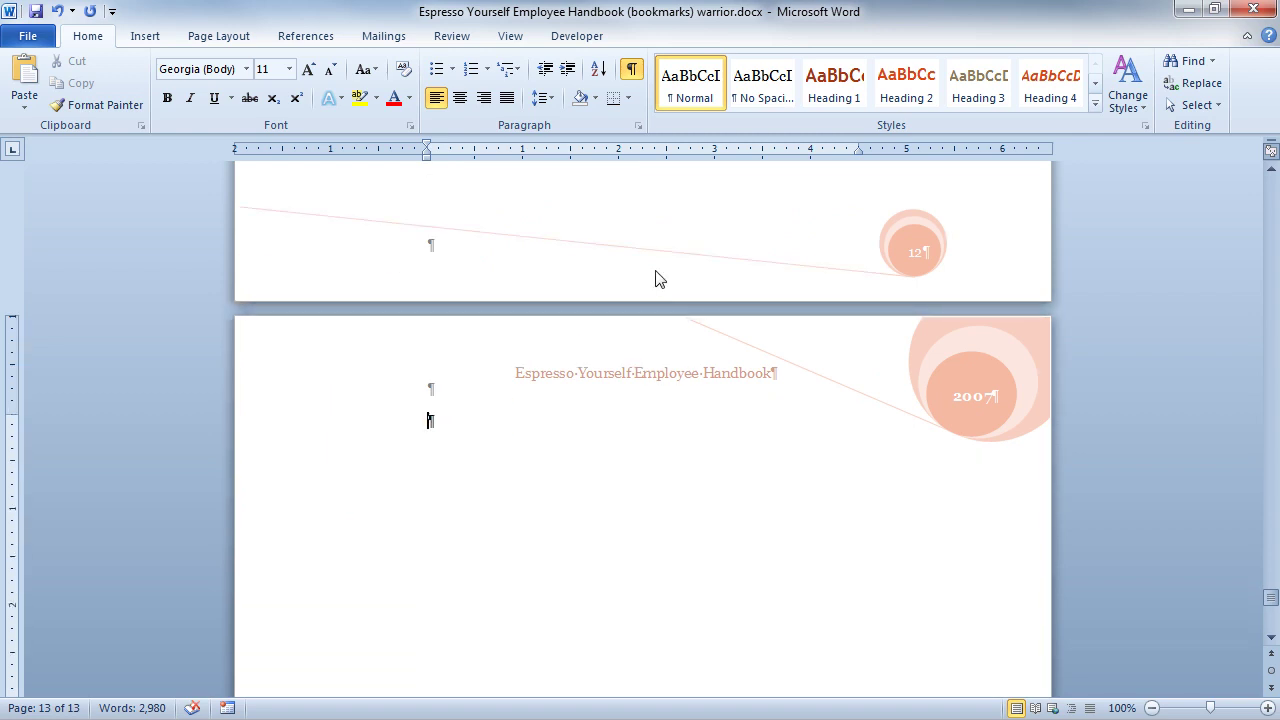
left_click(316, 40)
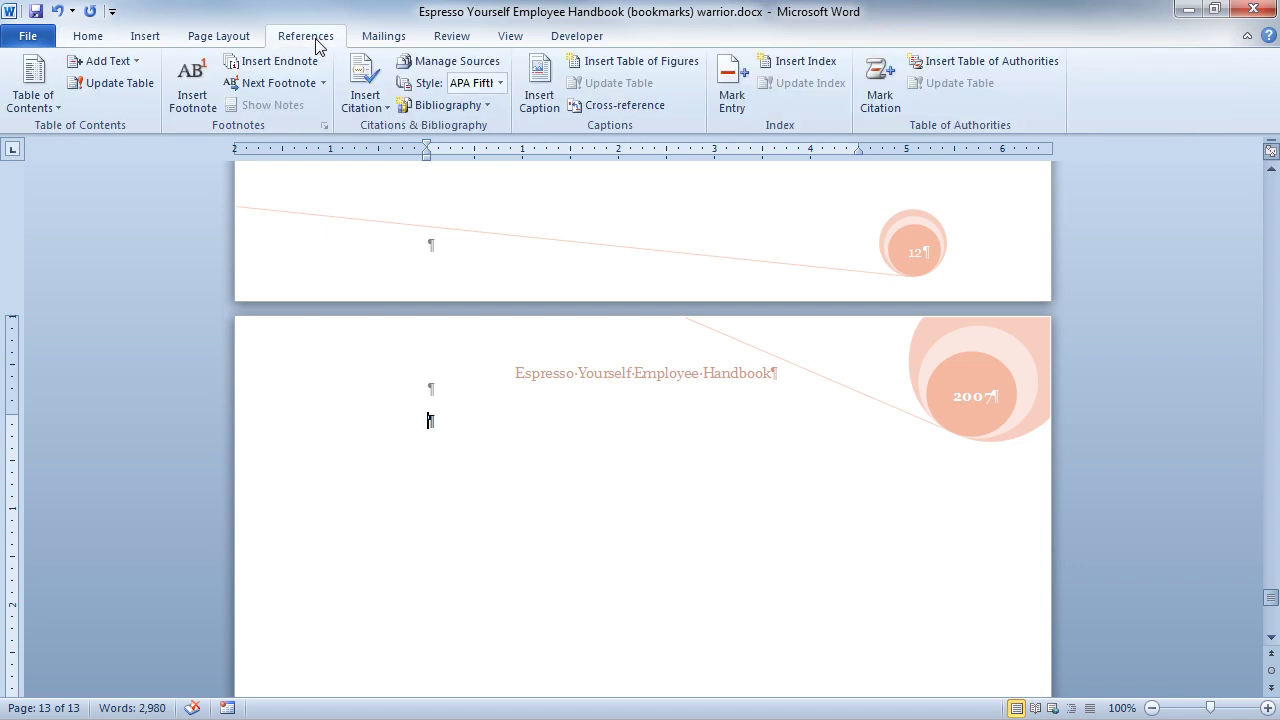
left_click(786, 64)
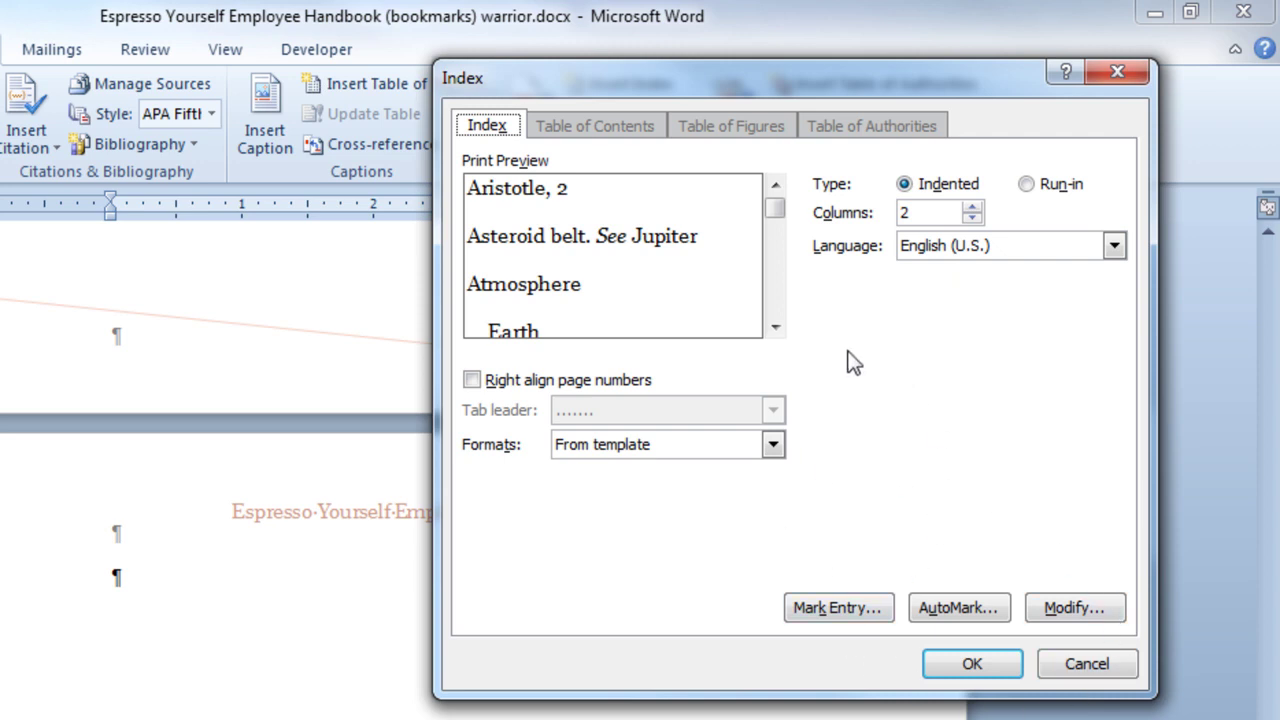
Insert the indented two-column index on the new final page 13.
left_click(994, 670)
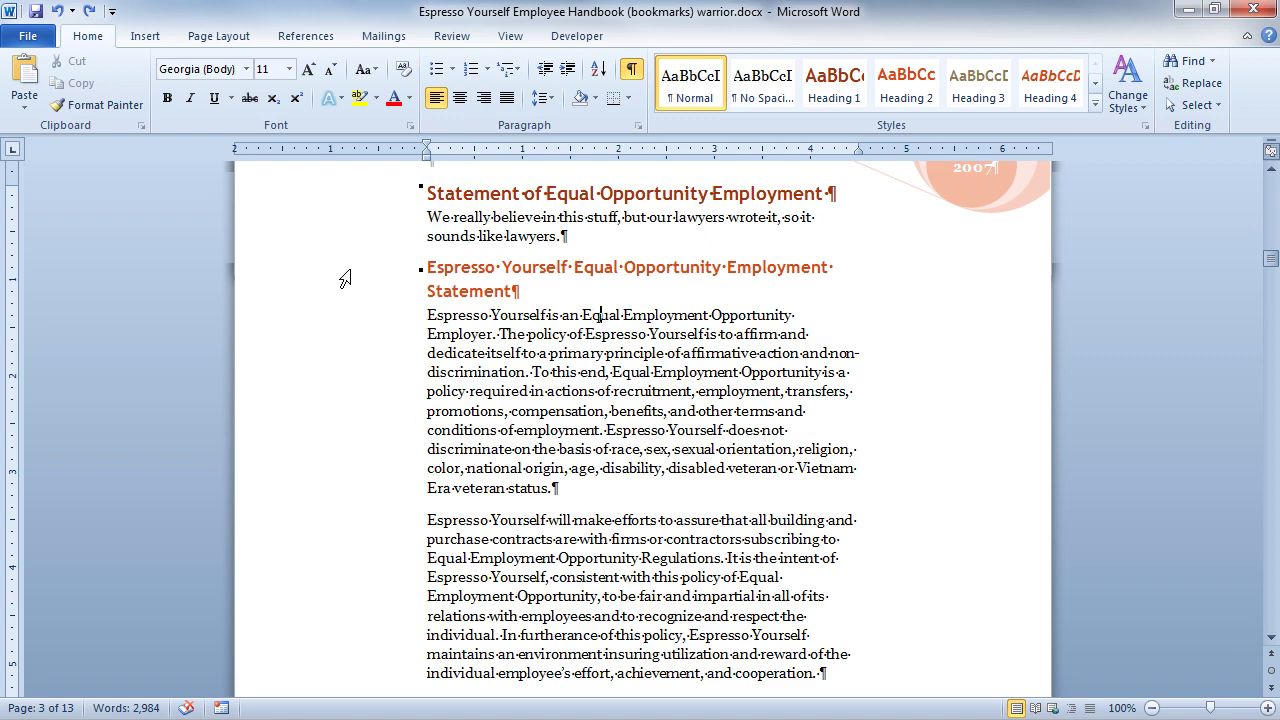
From Insert Index's AutoMark option, pick Index AutoMark Entry File.docx in Documents.
left_click(303, 40)
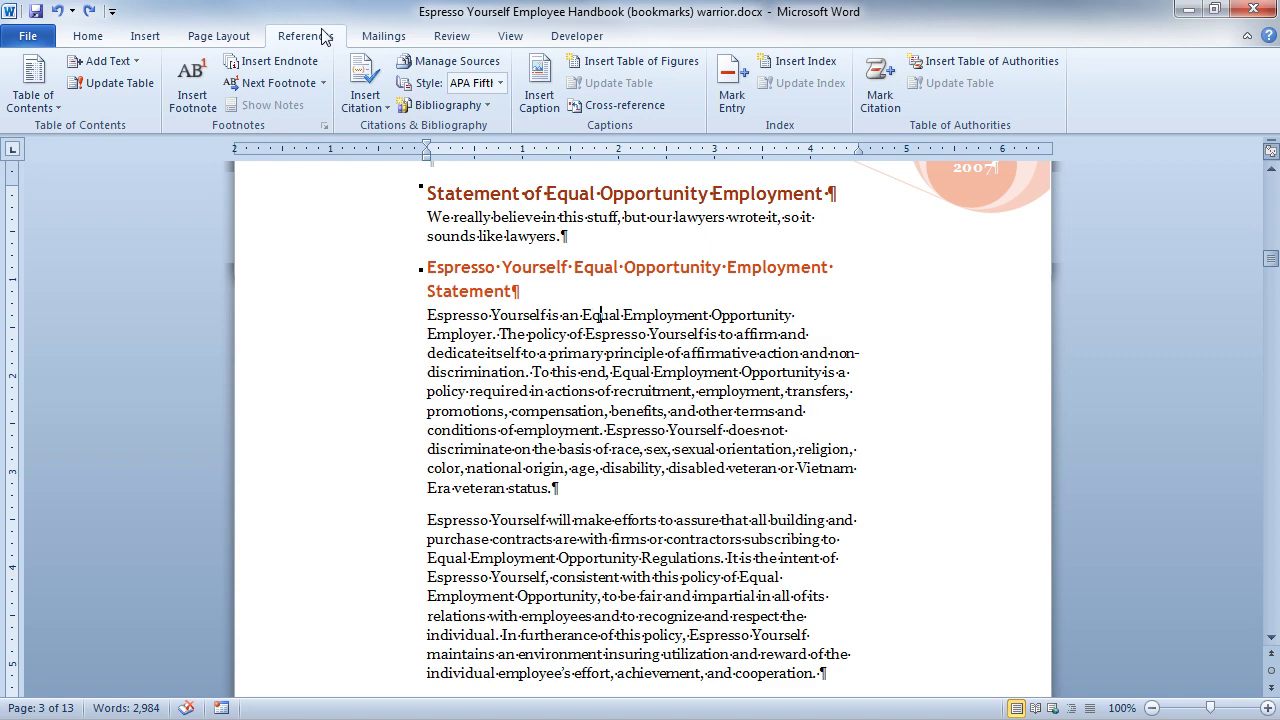
left_click(798, 65)
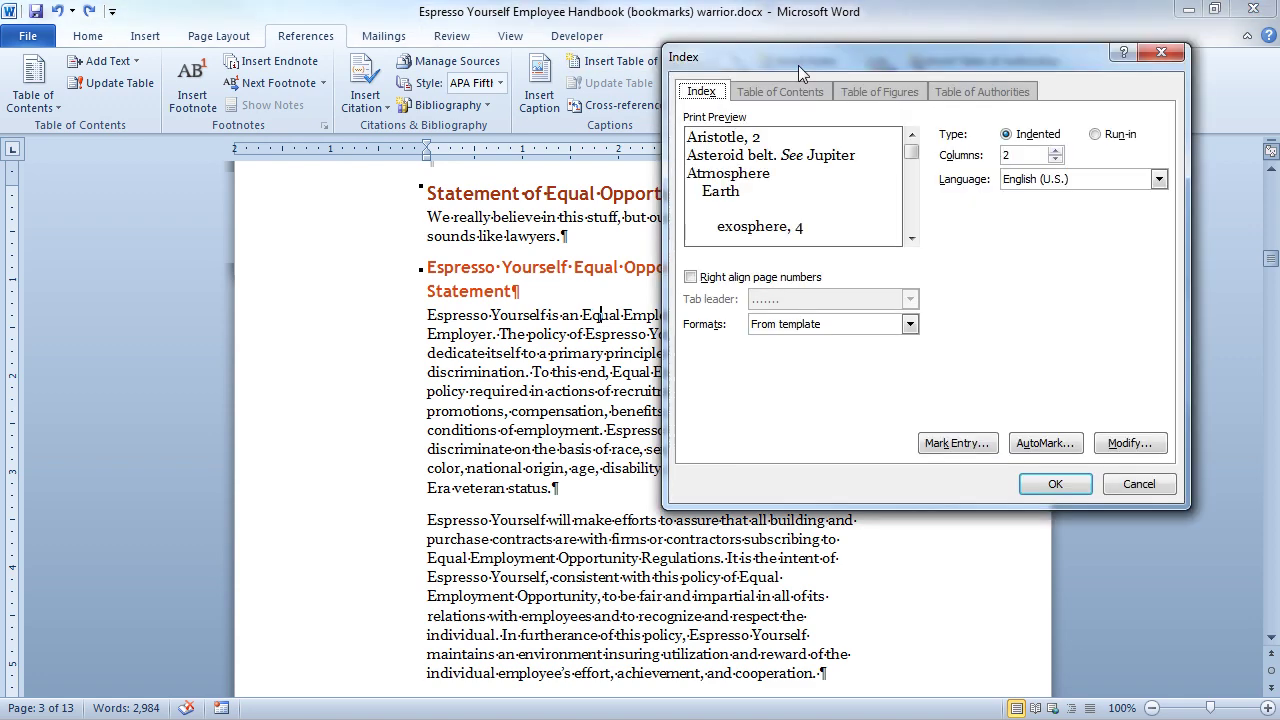
left_click(1043, 445)
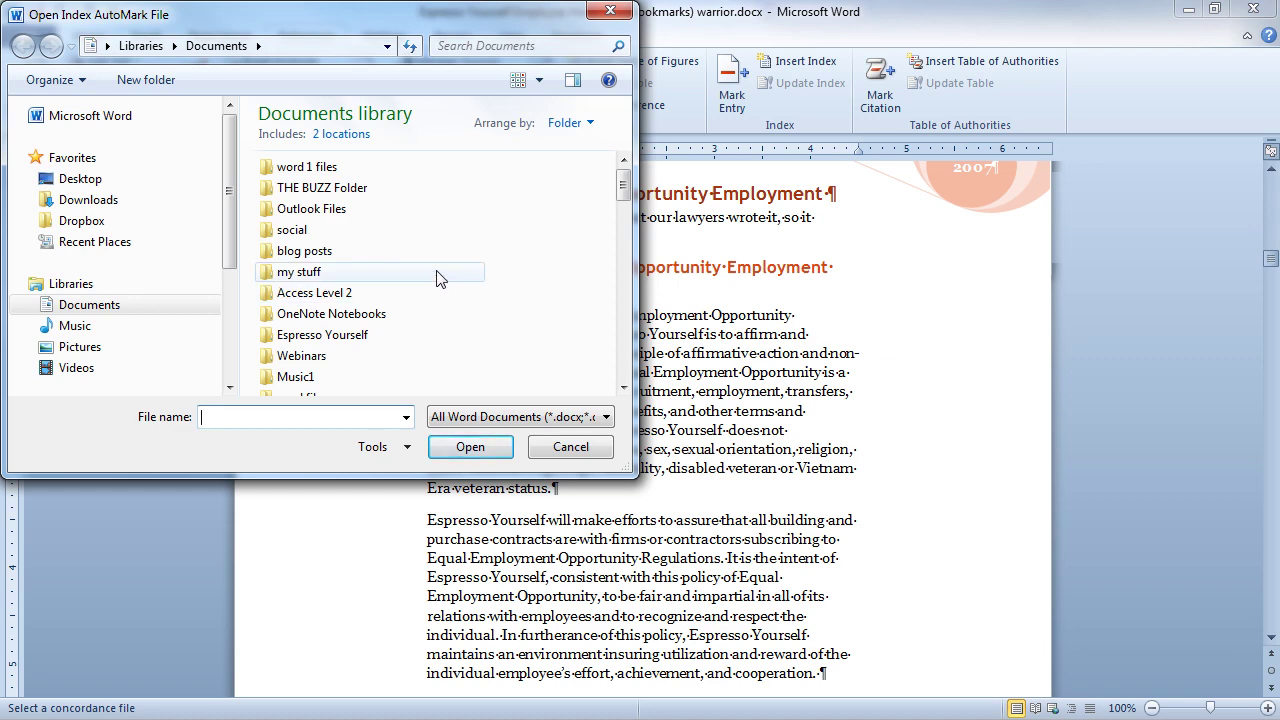
scroll(437, 278, "down", 5)
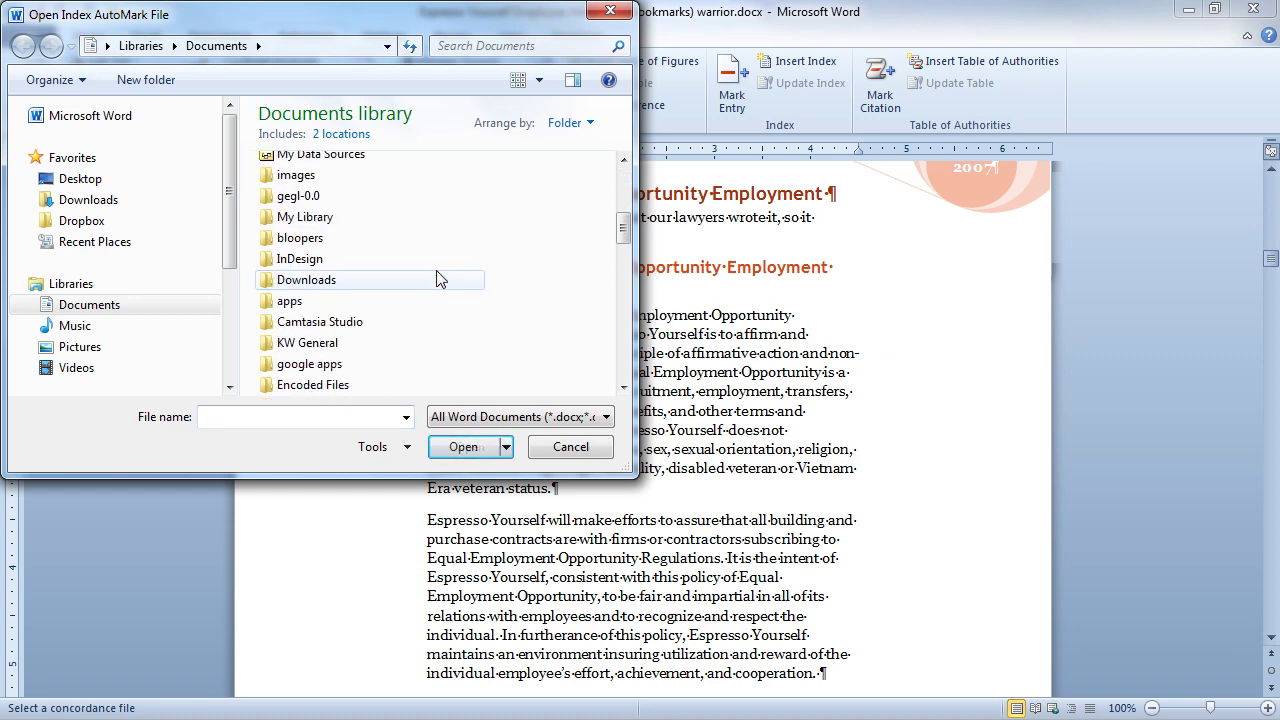
scroll(437, 278, "down", 3)
left_click(355, 282)
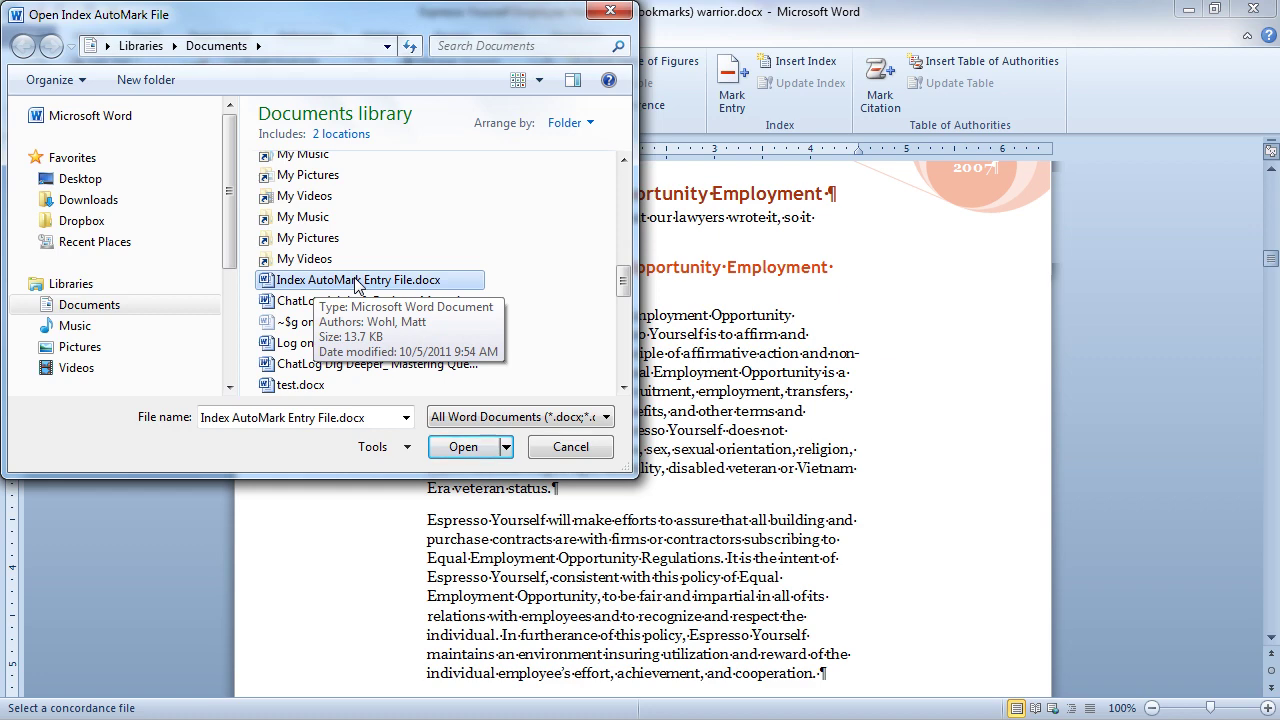
Run AutoMark with the chosen file, then scroll to check entries like Company History.
left_click(463, 446)
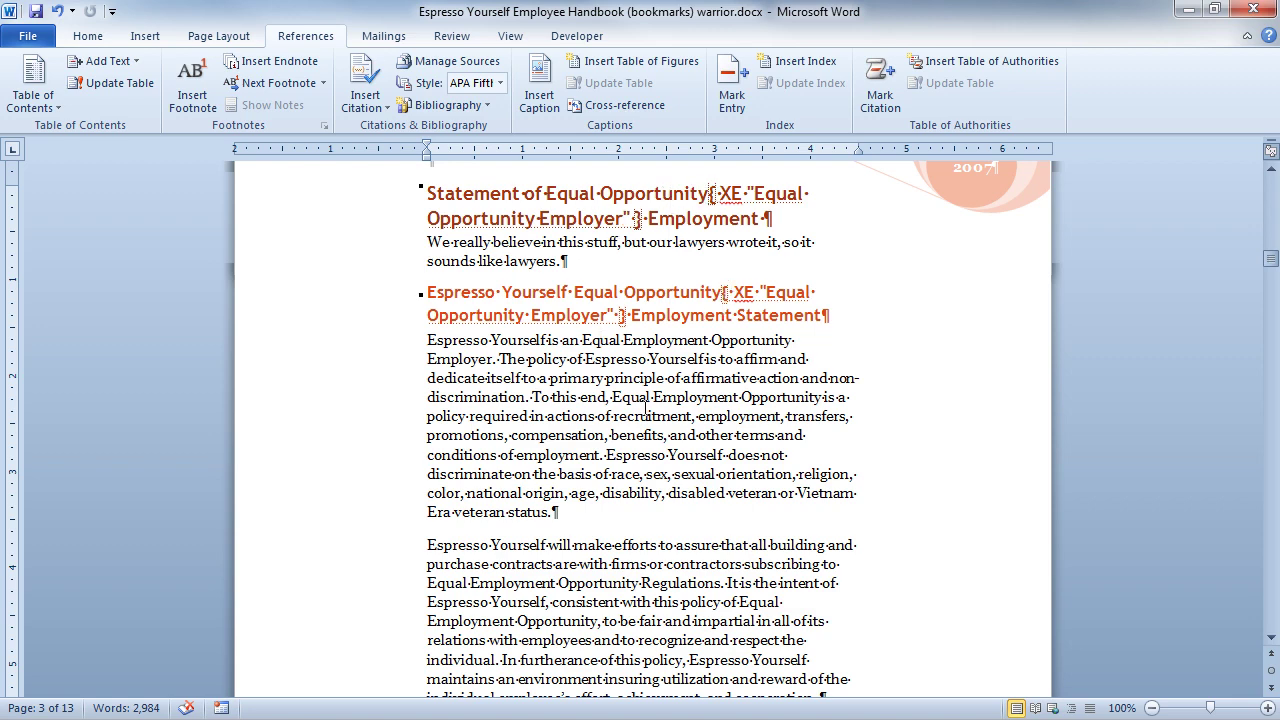
scroll(645, 408, "down", 4)
scroll(645, 408, "down", 12)
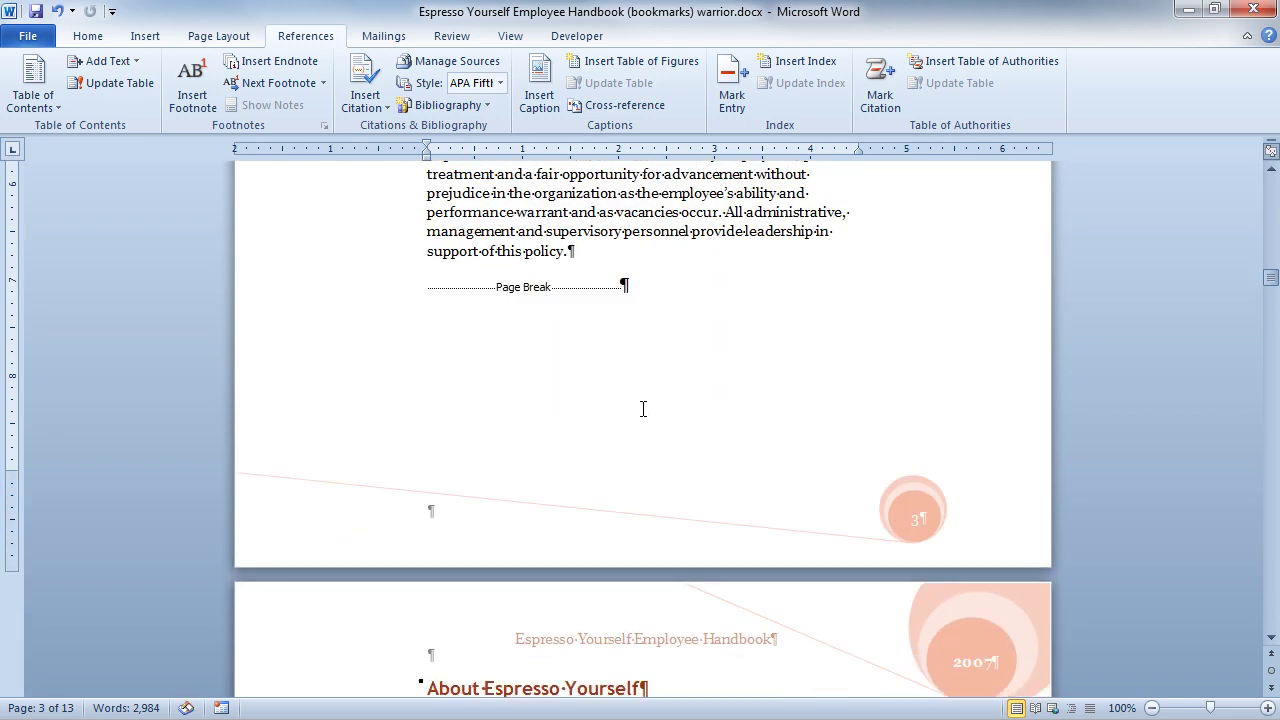
scroll(643, 409, "down", 3)
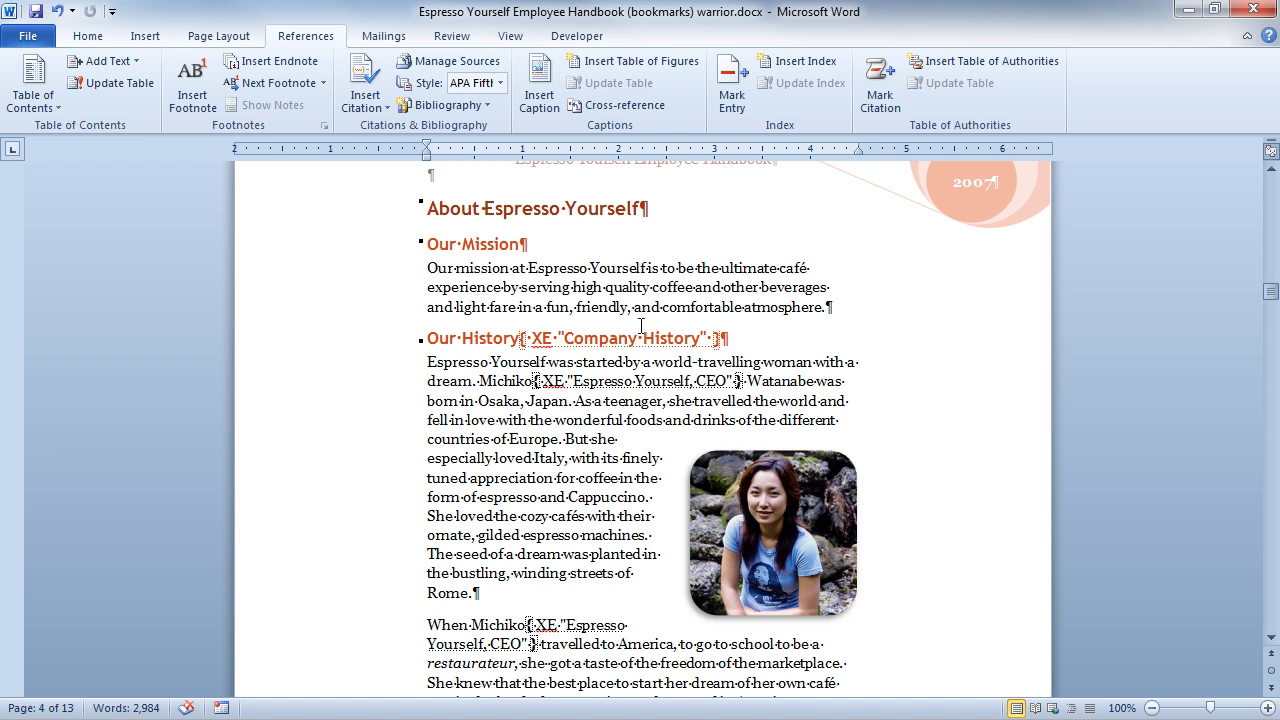
Open Index AutoMark Entry File from the recent documents list to review its terms.
left_click(42, 37)
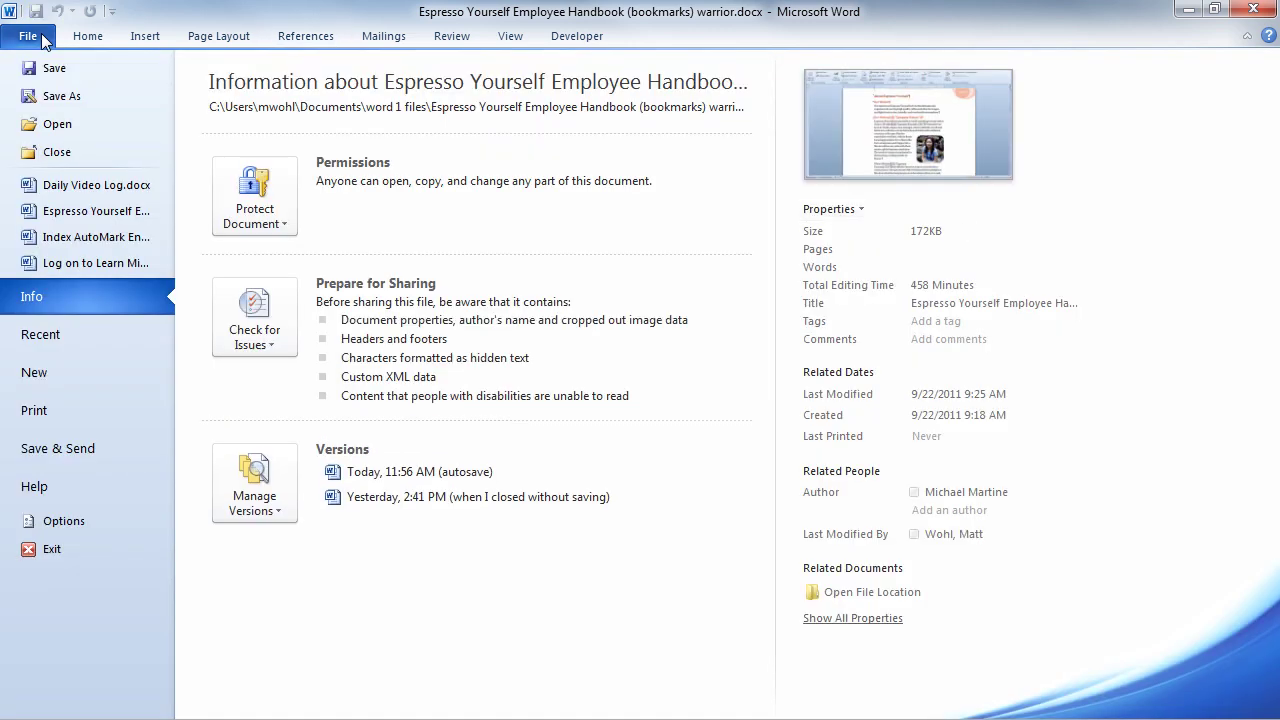
left_click(66, 238)
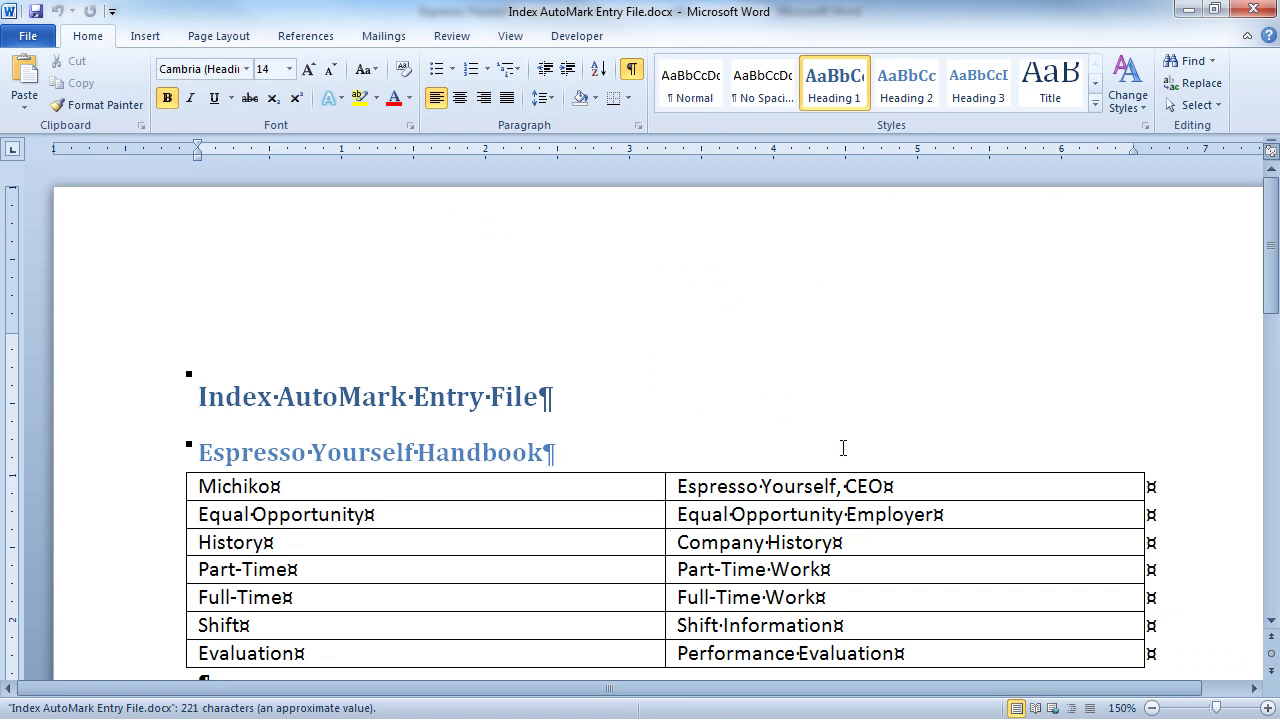
left_click_drag(1265, 320, 1272, 333)
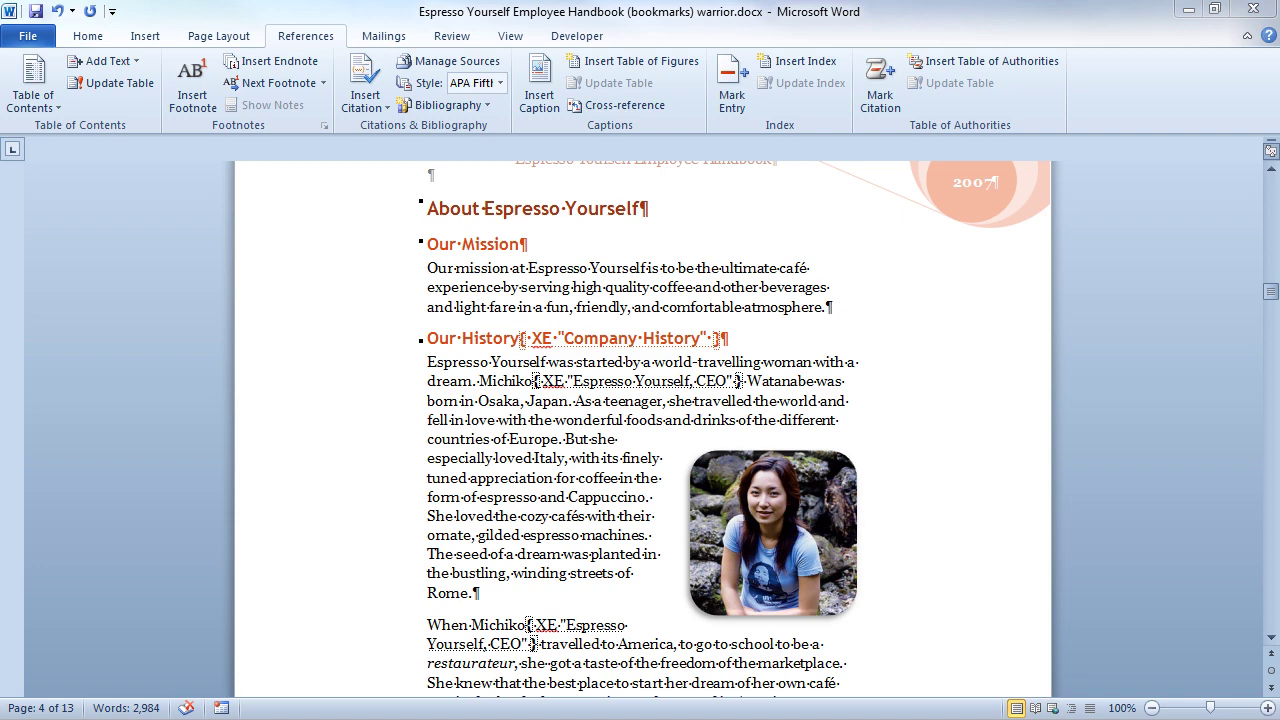
Update the index field on page 13 so it lists all marked entries.
key("ctrl+End")
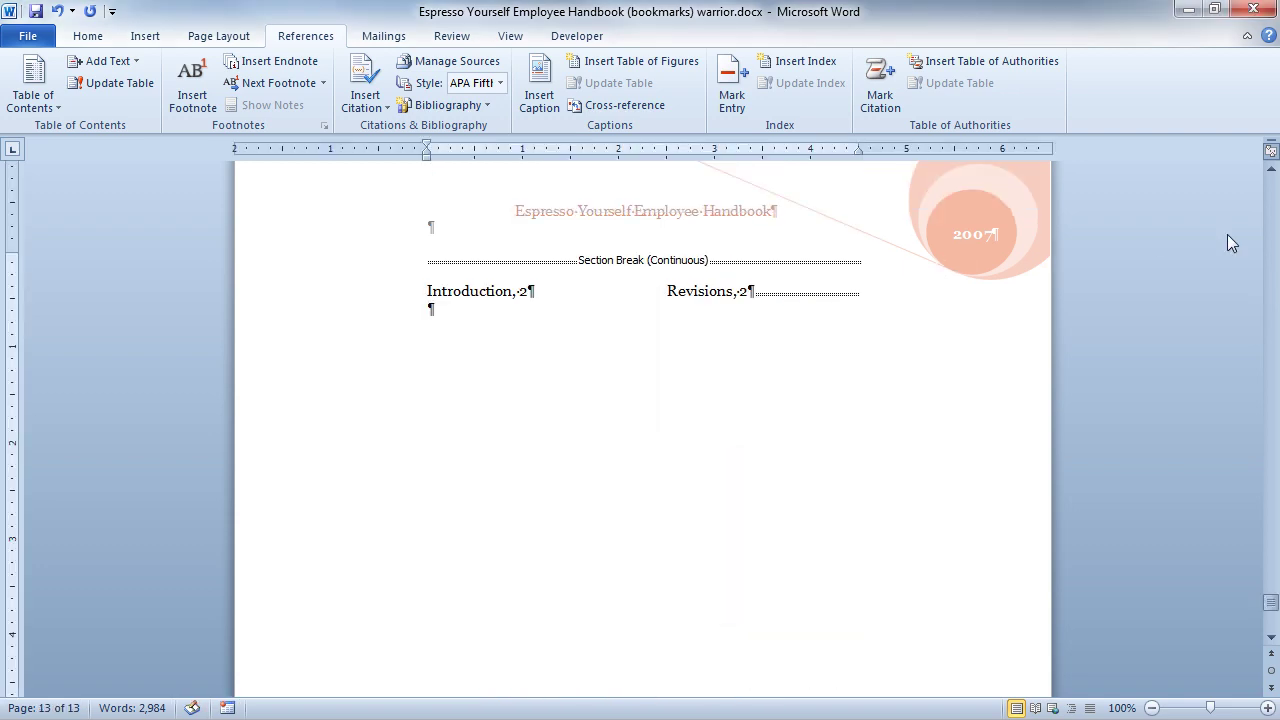
right_click(449, 296)
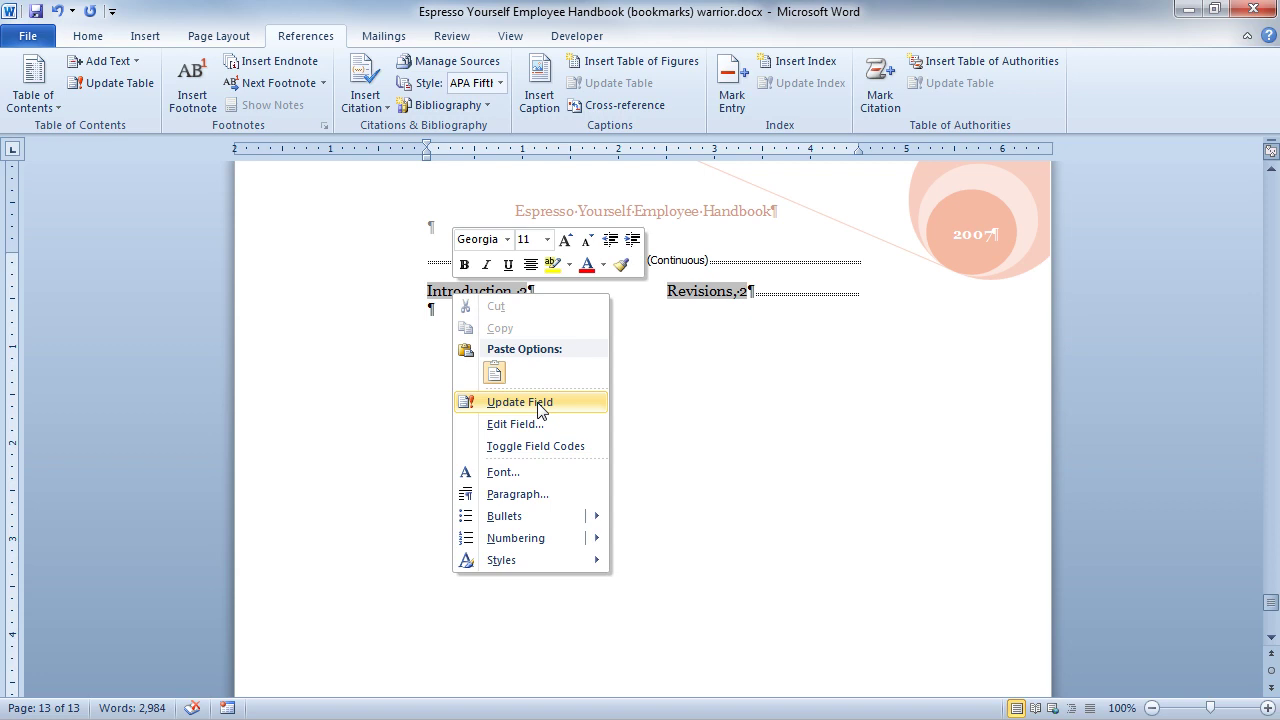
left_click(540, 403)
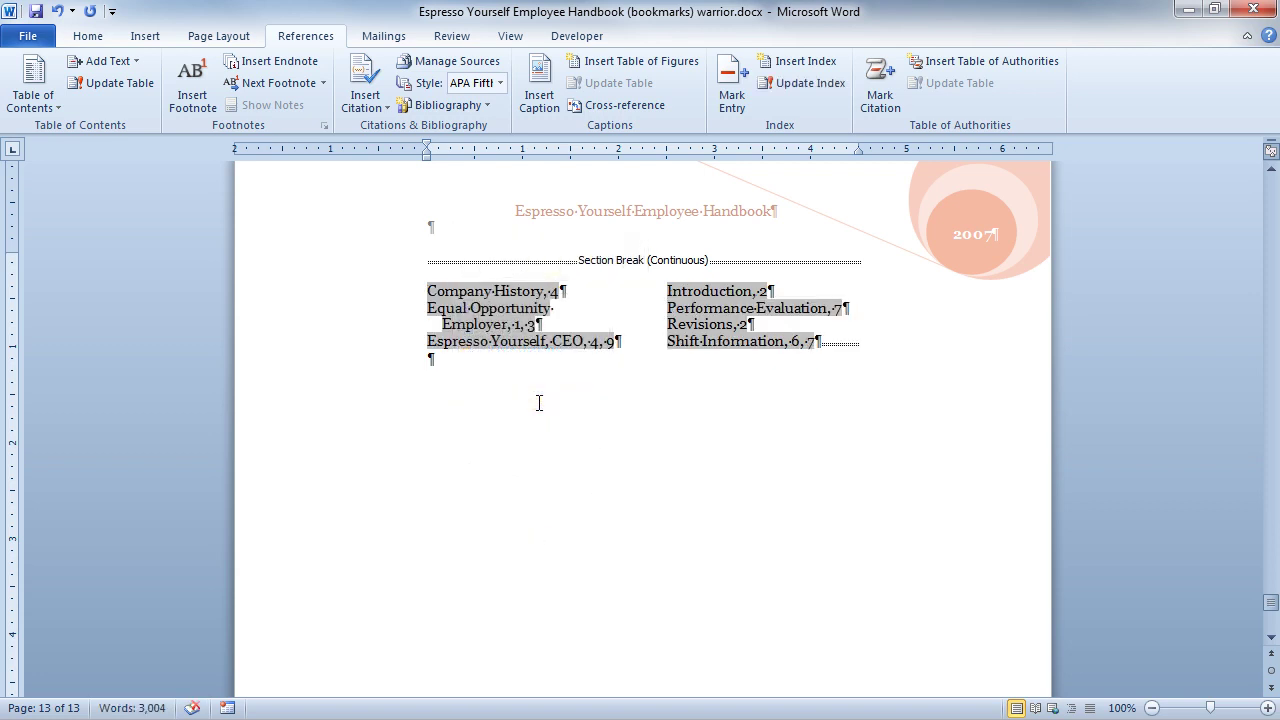
left_click(505, 308)
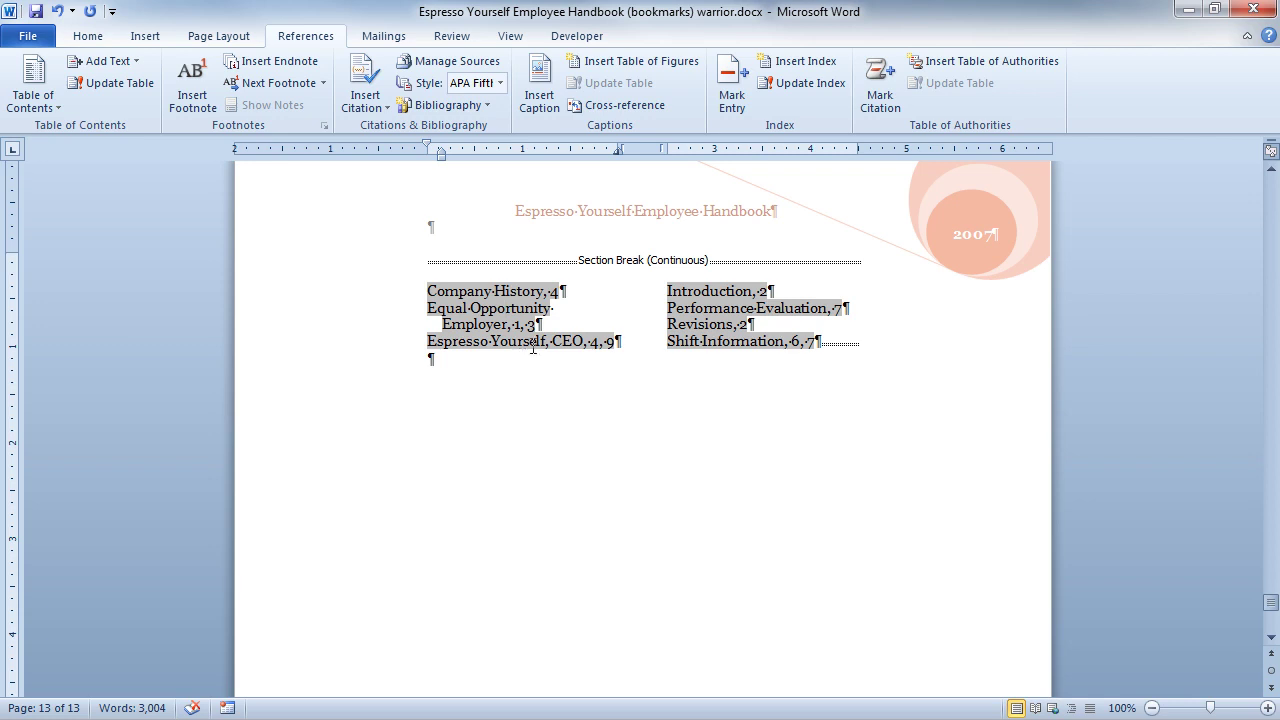
left_click(710, 291)
Modify the Index 1 style to Trebuchet MS at 12 pt from the Index dialog.
left_click(815, 64)
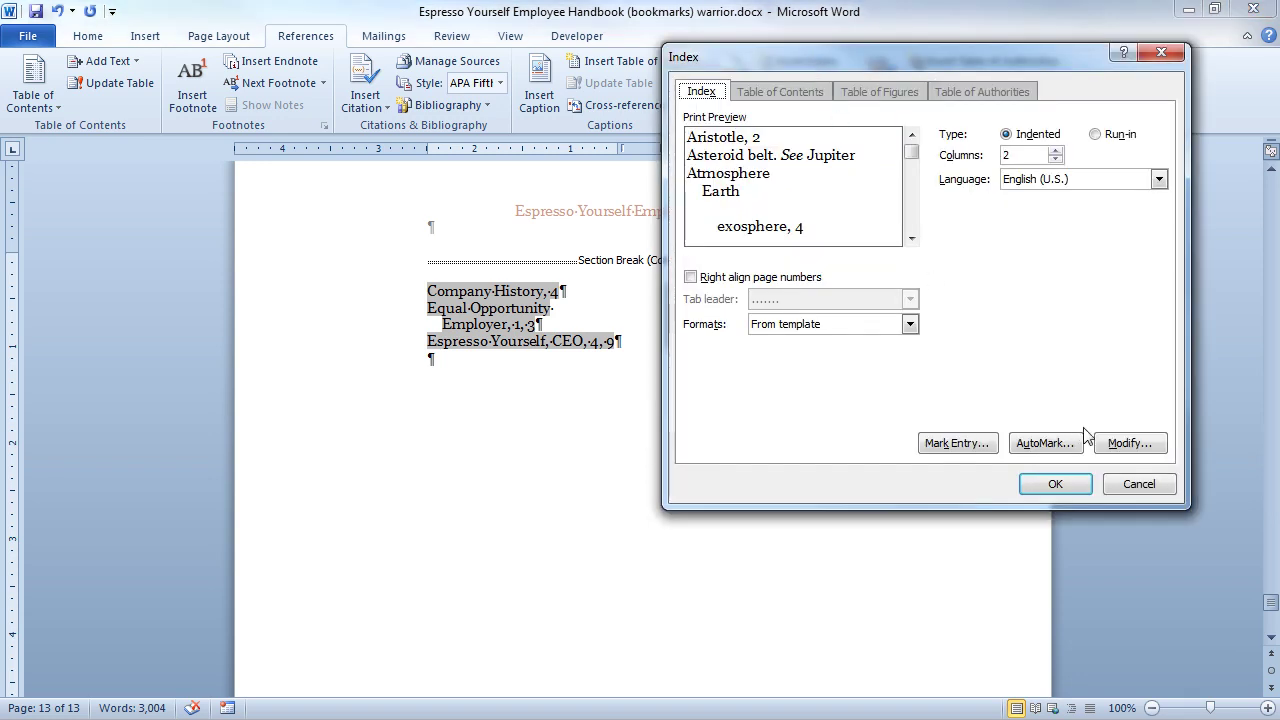
left_click(1117, 445)
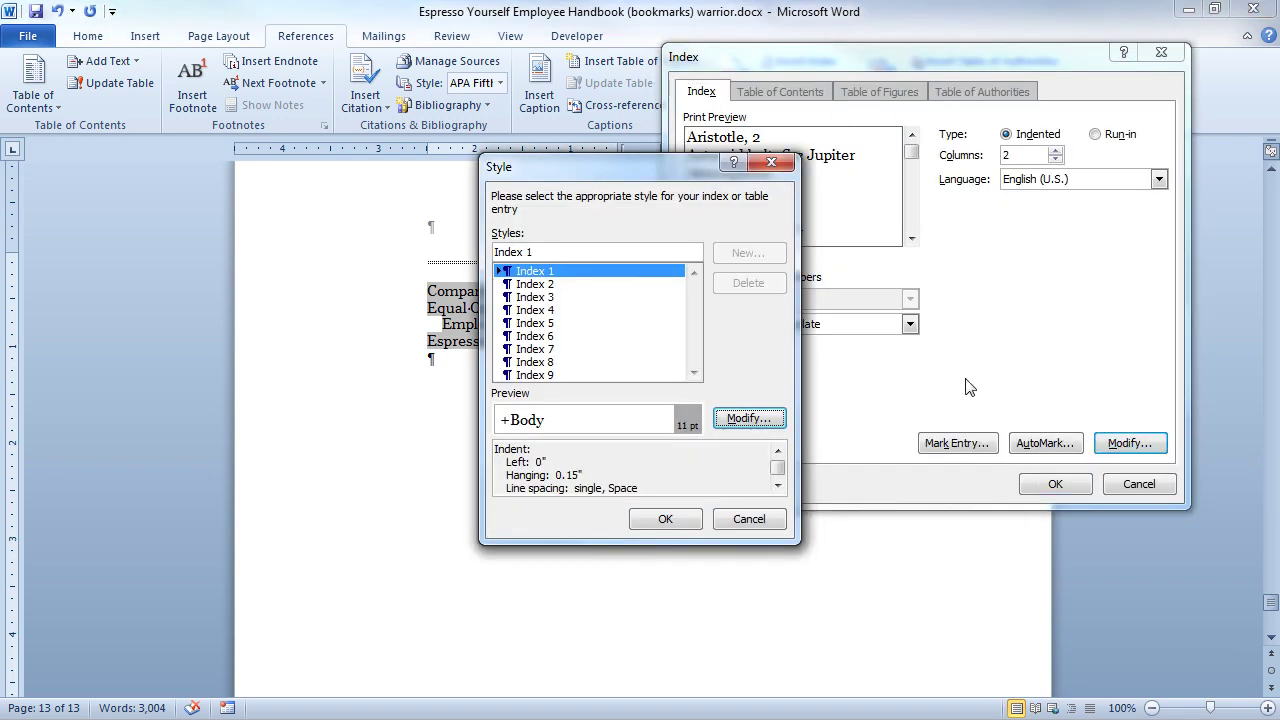
left_click(758, 420)
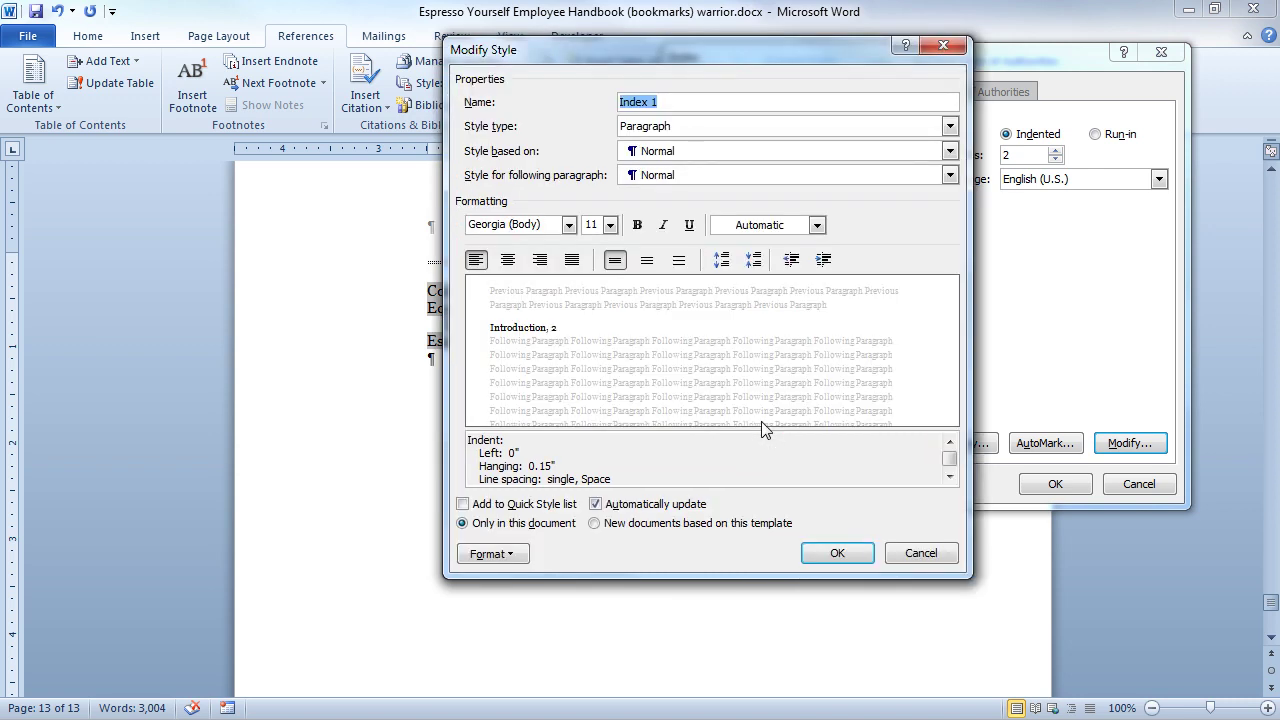
left_click(569, 225)
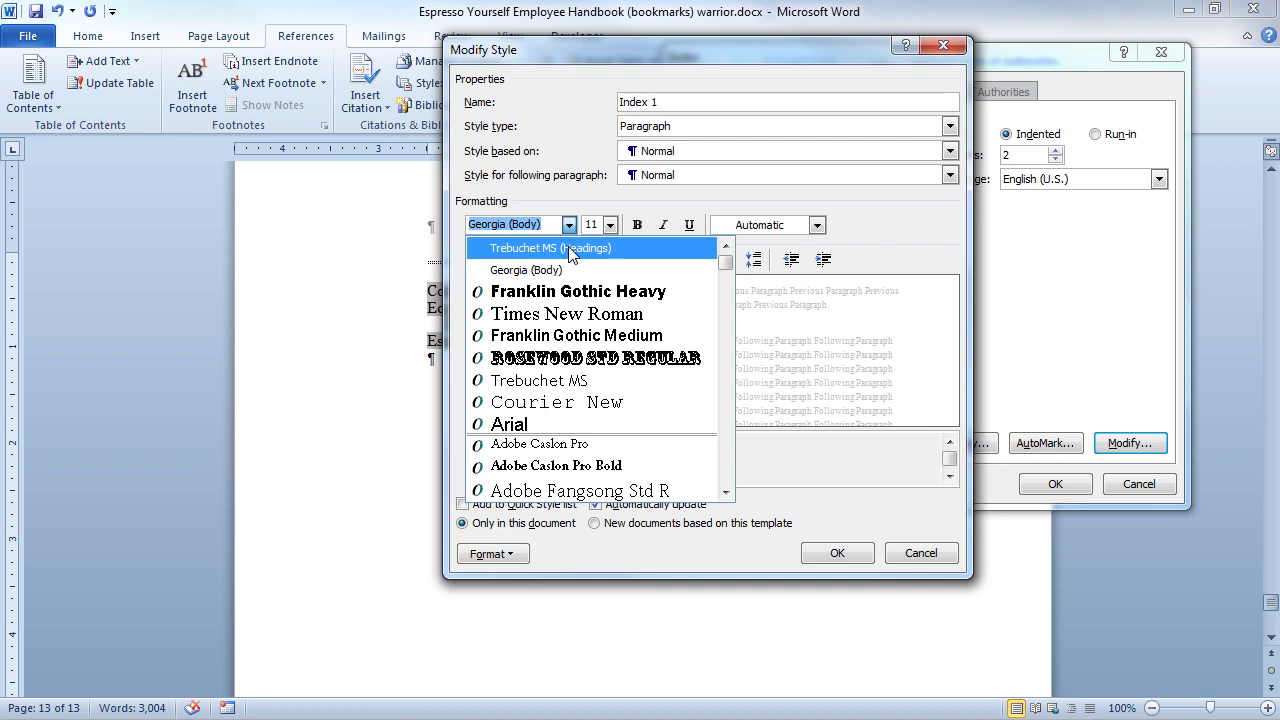
left_click(572, 250)
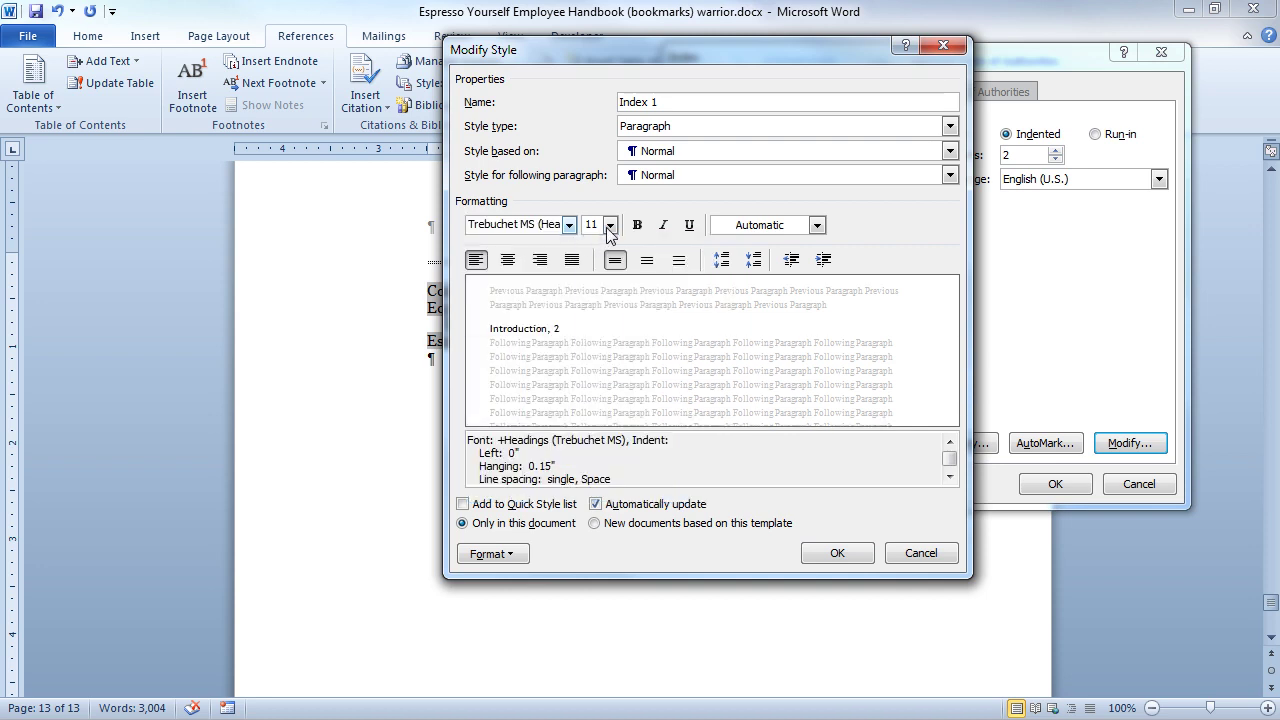
left_click(609, 226)
left_click(590, 296)
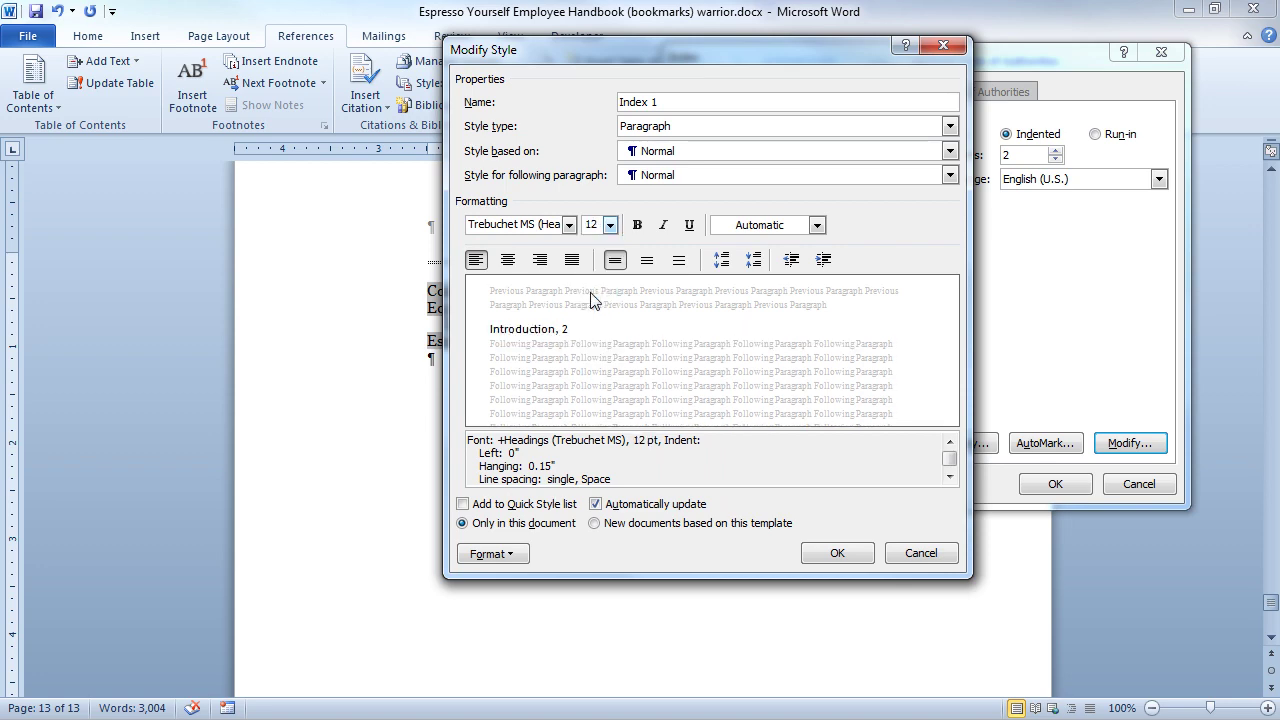
left_click(838, 553)
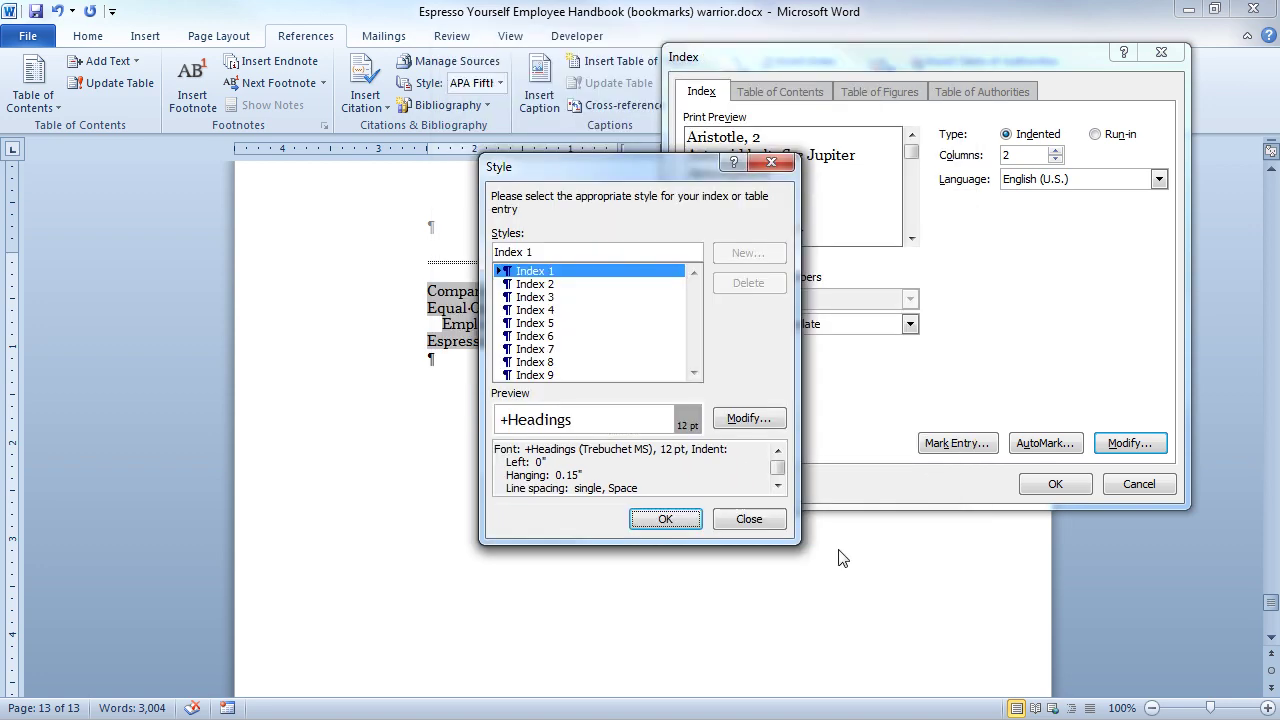
left_click(665, 520)
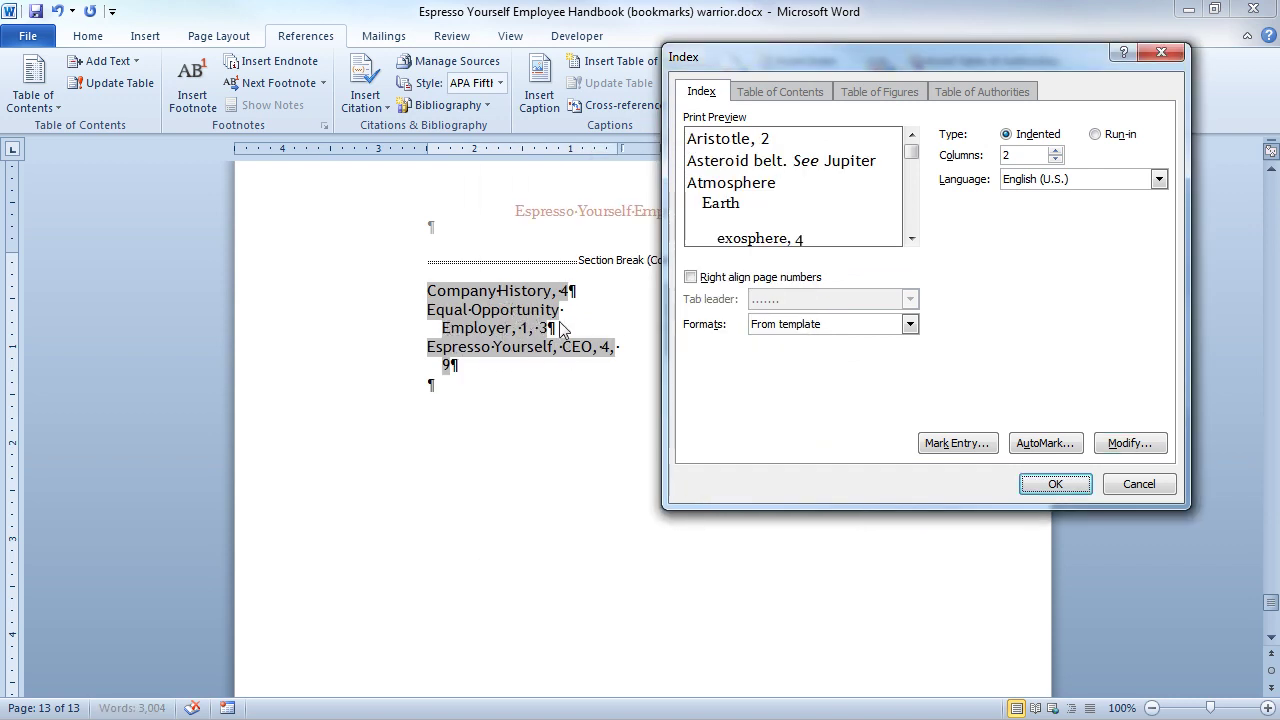
Set the index to 1 column and replace the existing index.
left_click(1055, 159)
left_click(1054, 484)
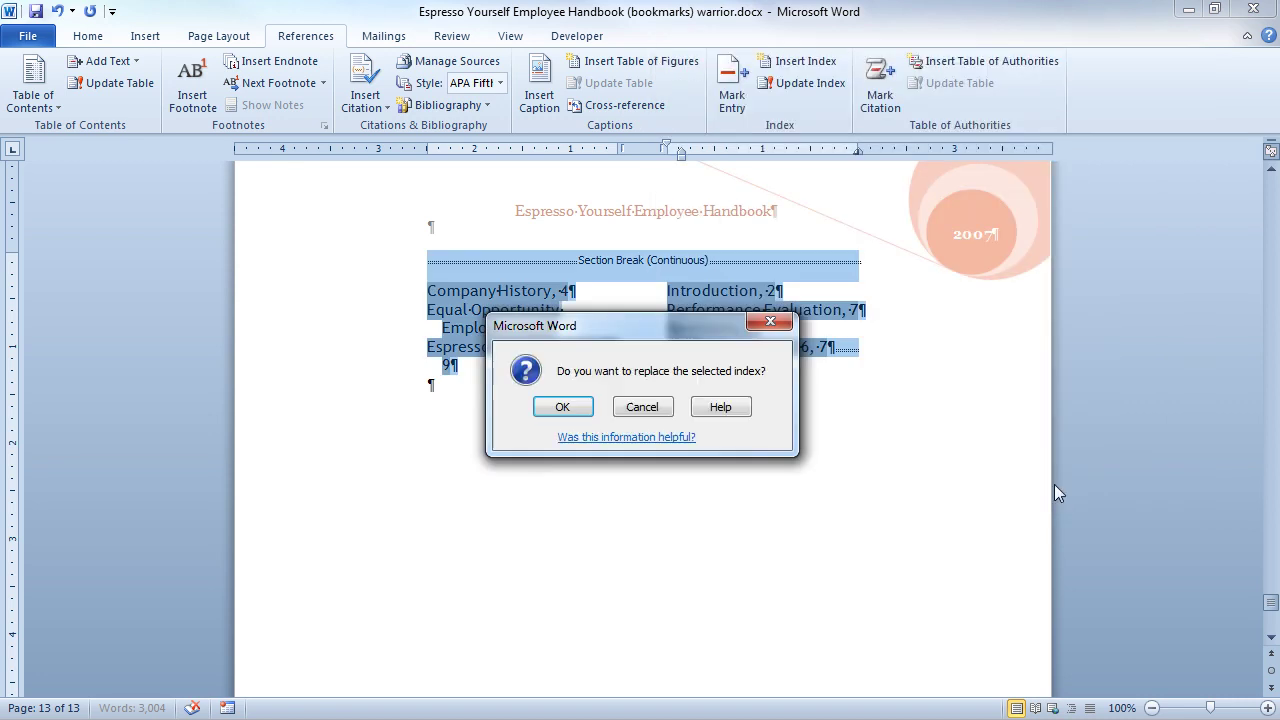
left_click(583, 406)
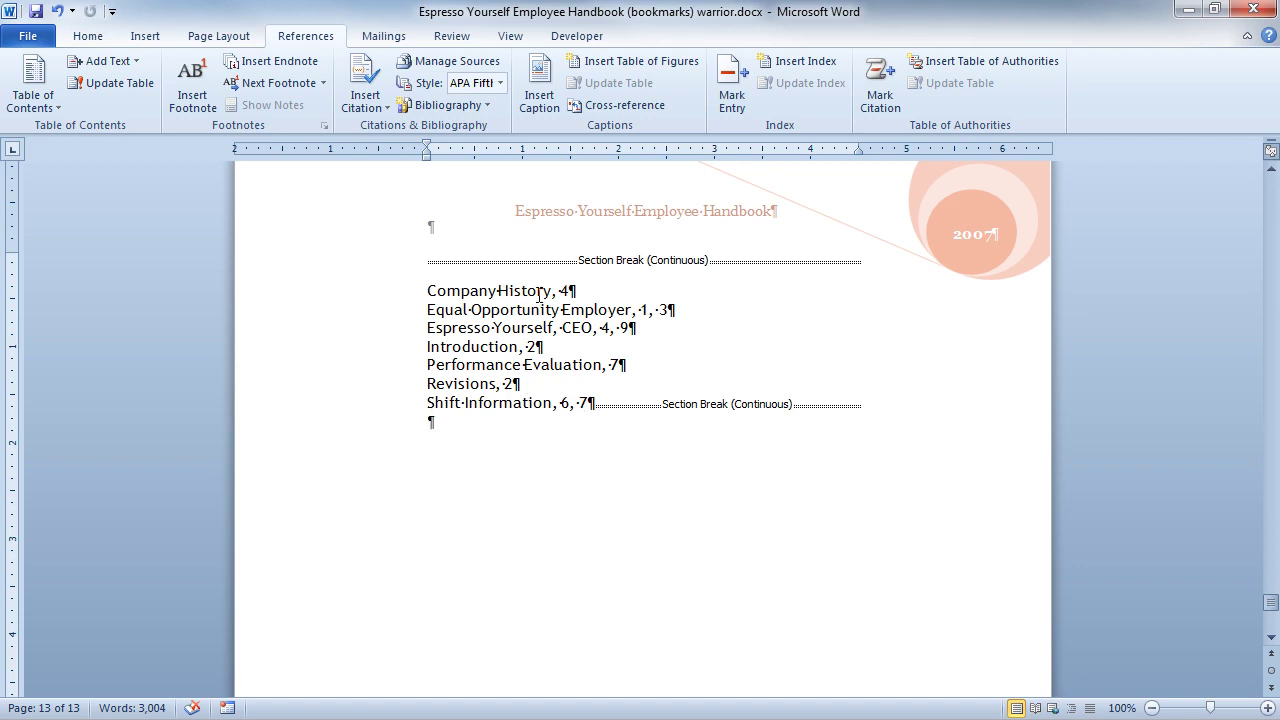
On page 4, edit the Our History XE field to replace 'Company' with 'Espresso Yourself'.
left_click(497, 337)
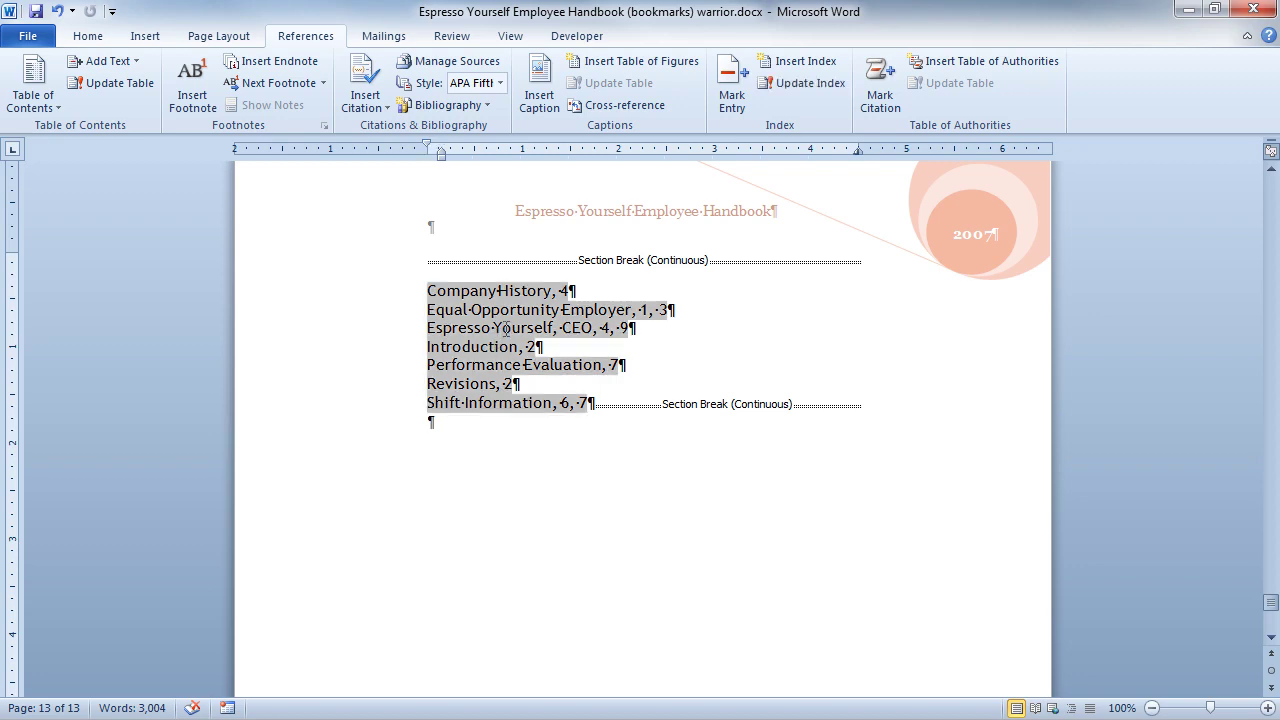
scroll(500, 335, "up", 8)
scroll(506, 328, "up", 15)
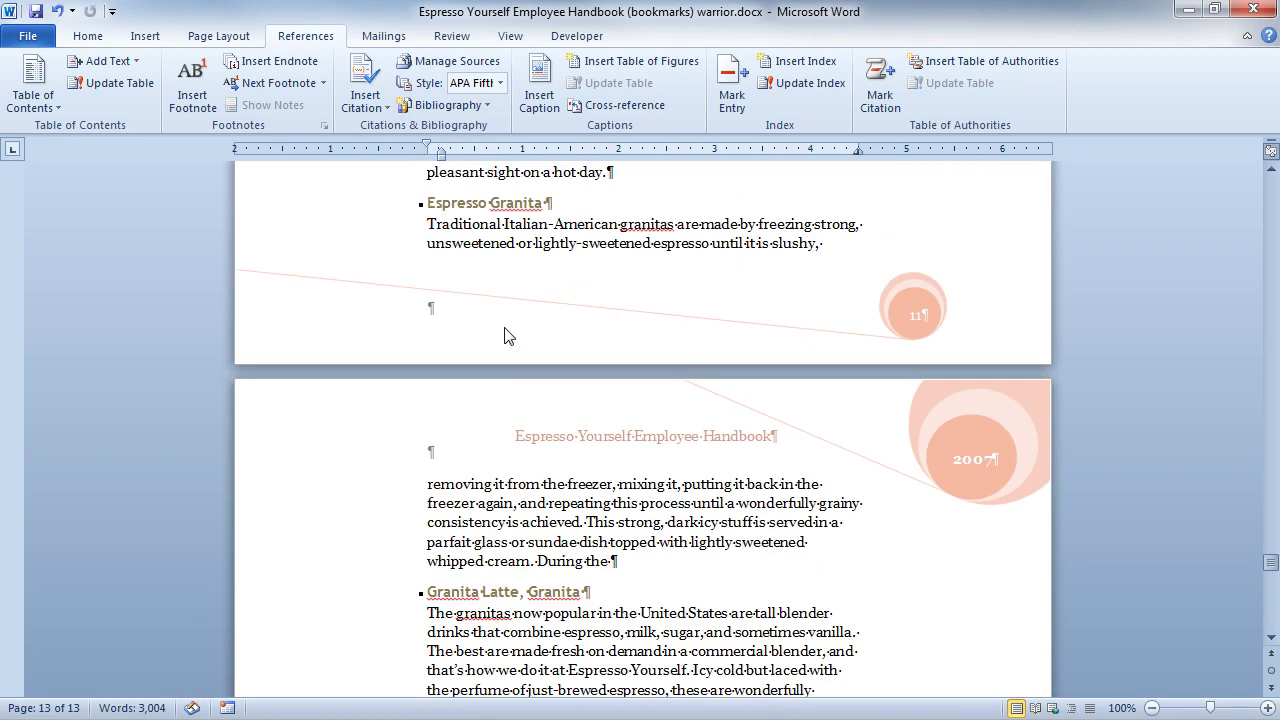
scroll(506, 328, "up", 15)
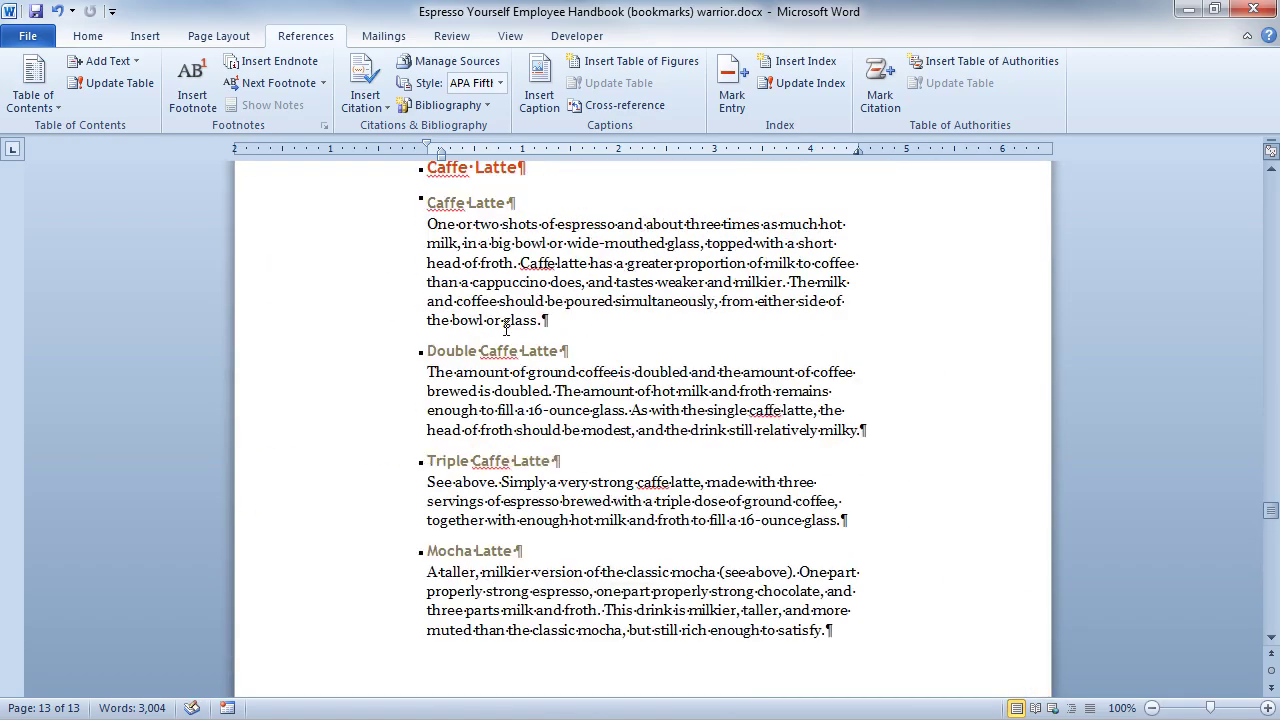
scroll(506, 328, "up", 15)
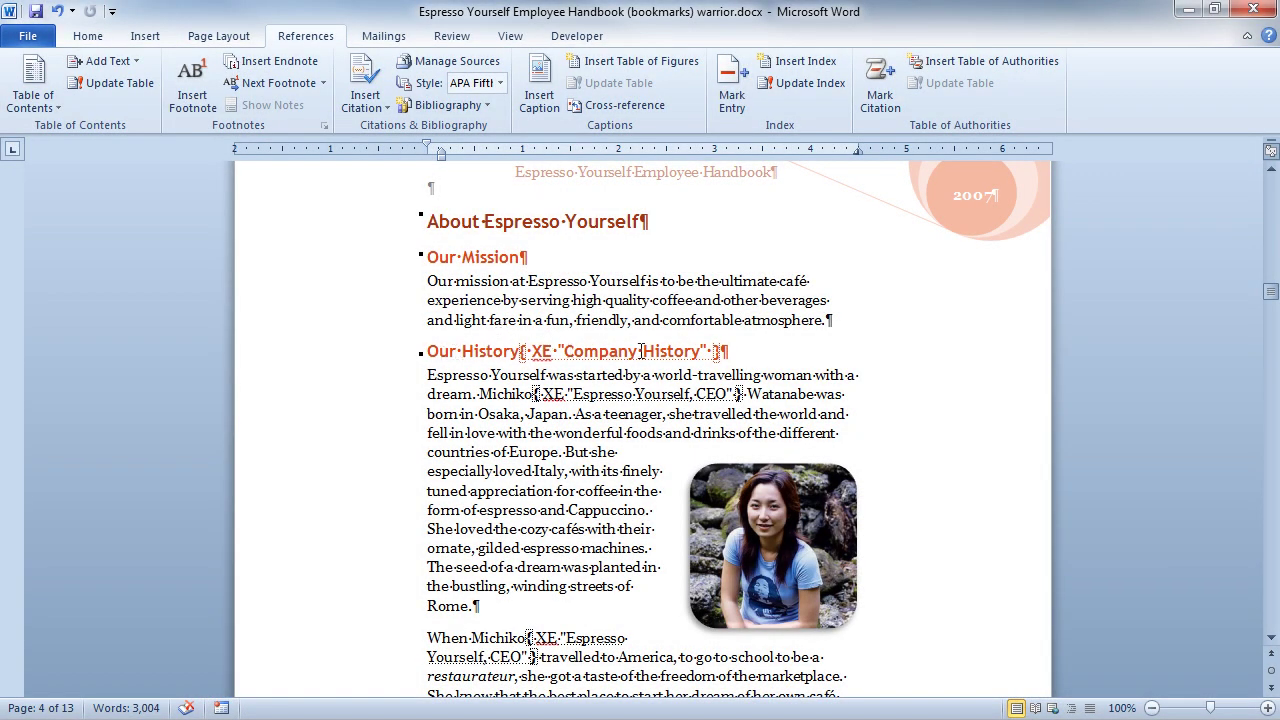
left_click(566, 355)
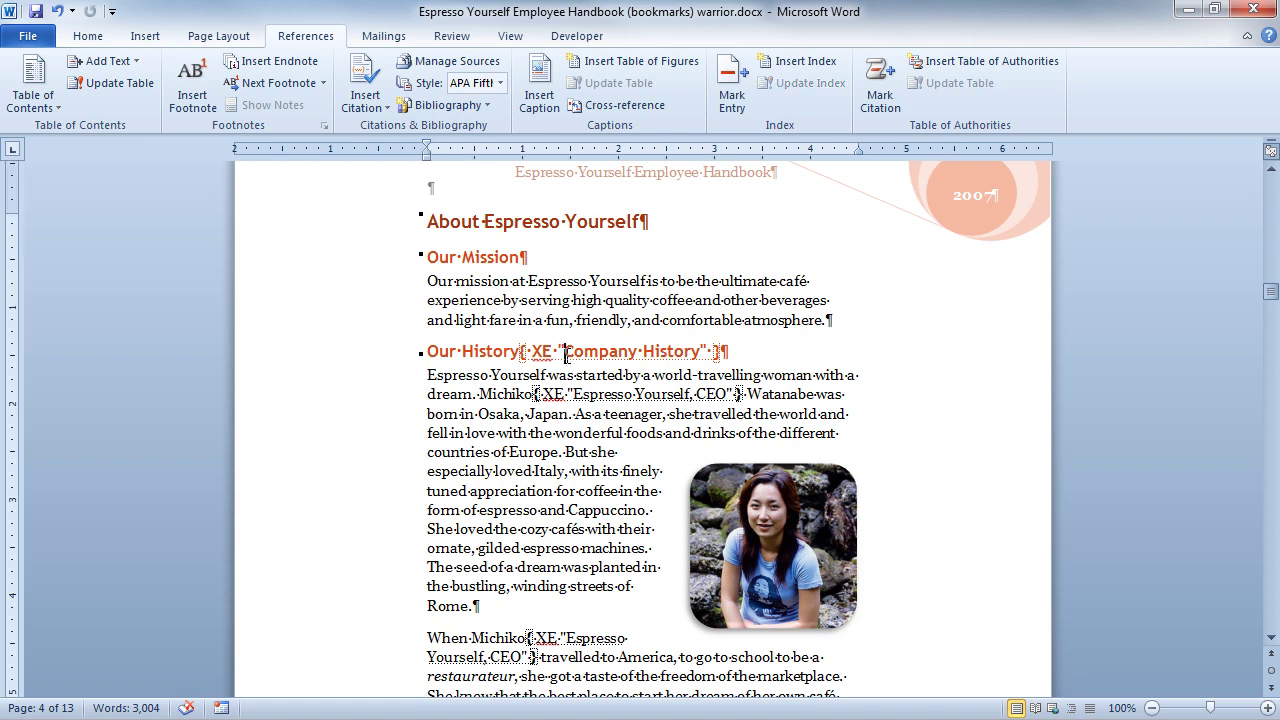
key("Delete")
key("Delete")
key("Delete")
key("Delete")
key("Delete")
key("Delete")
key("Delete")
key("Delete")
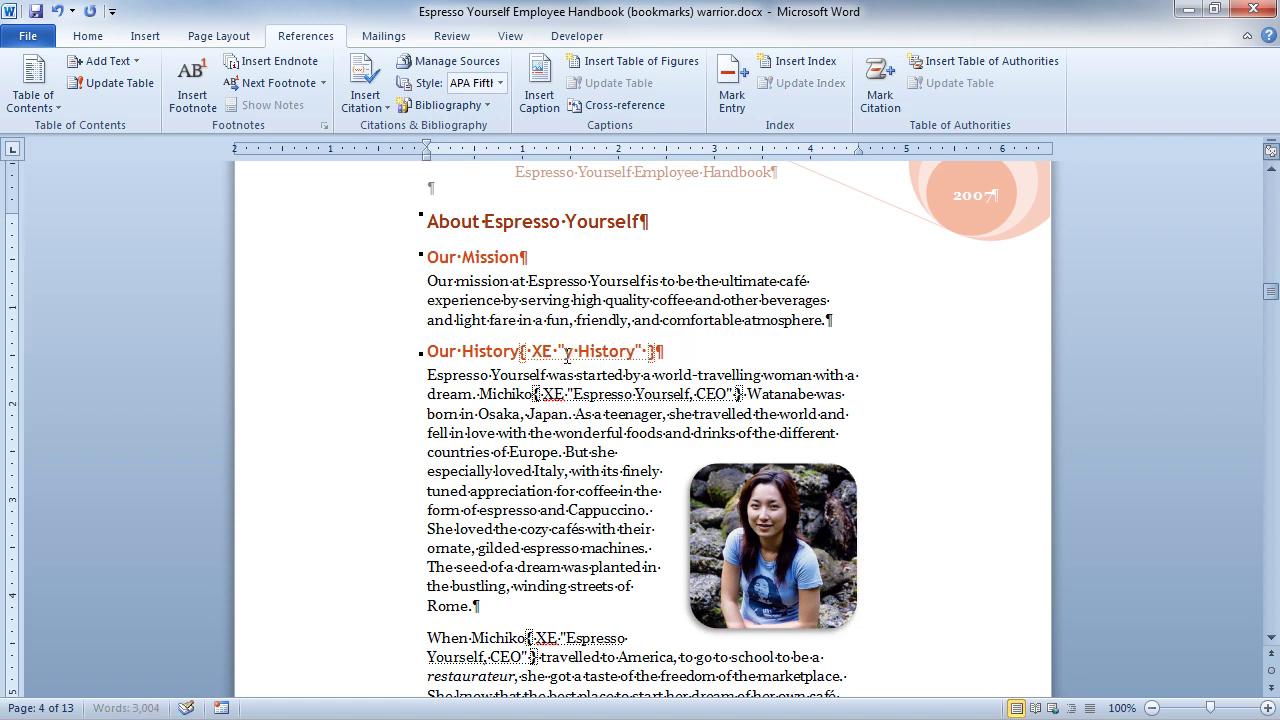
type("Espresso ")
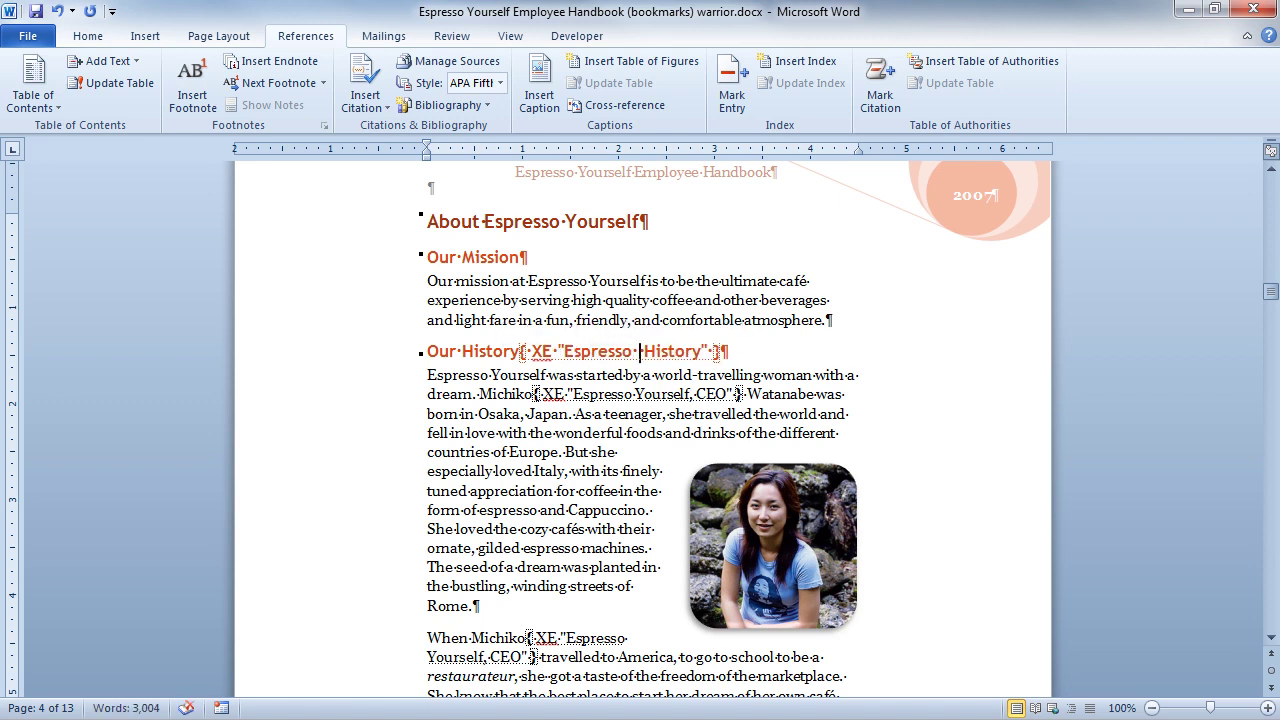
type("Yourself")
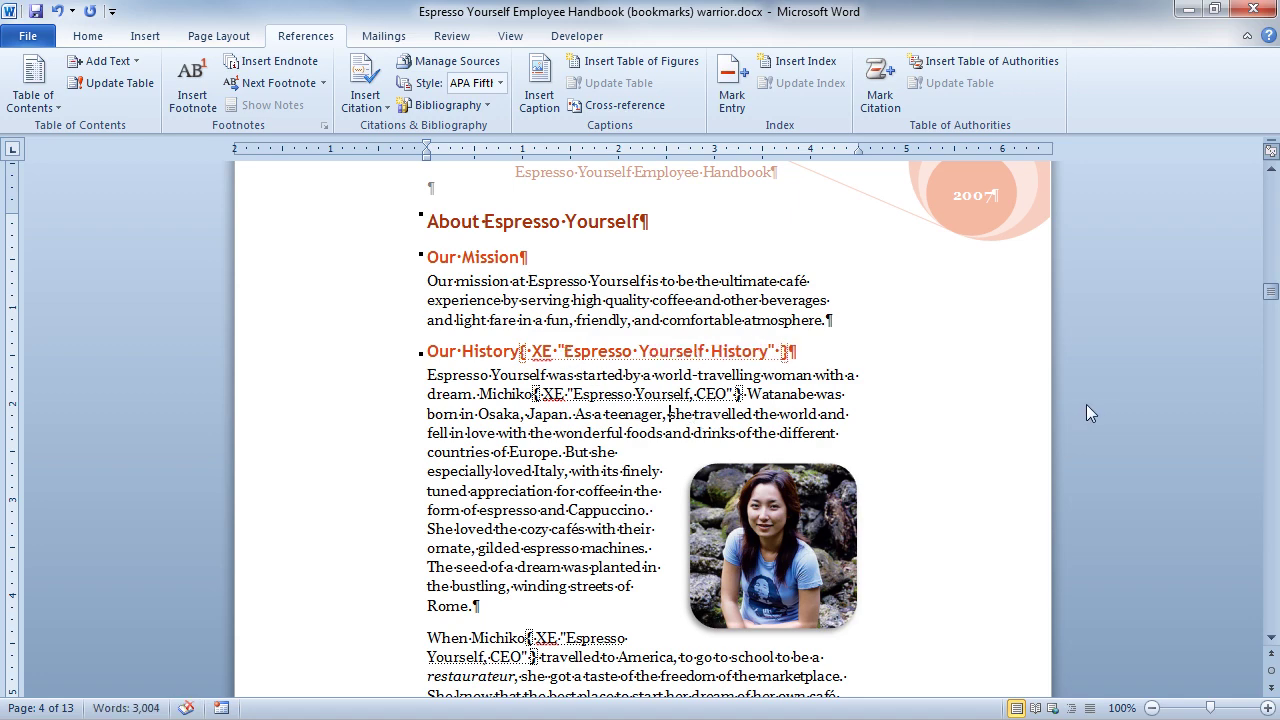
Update the index at the document's end so it lists 'Espresso Yourself History, 4'.
key("ctrl+End")
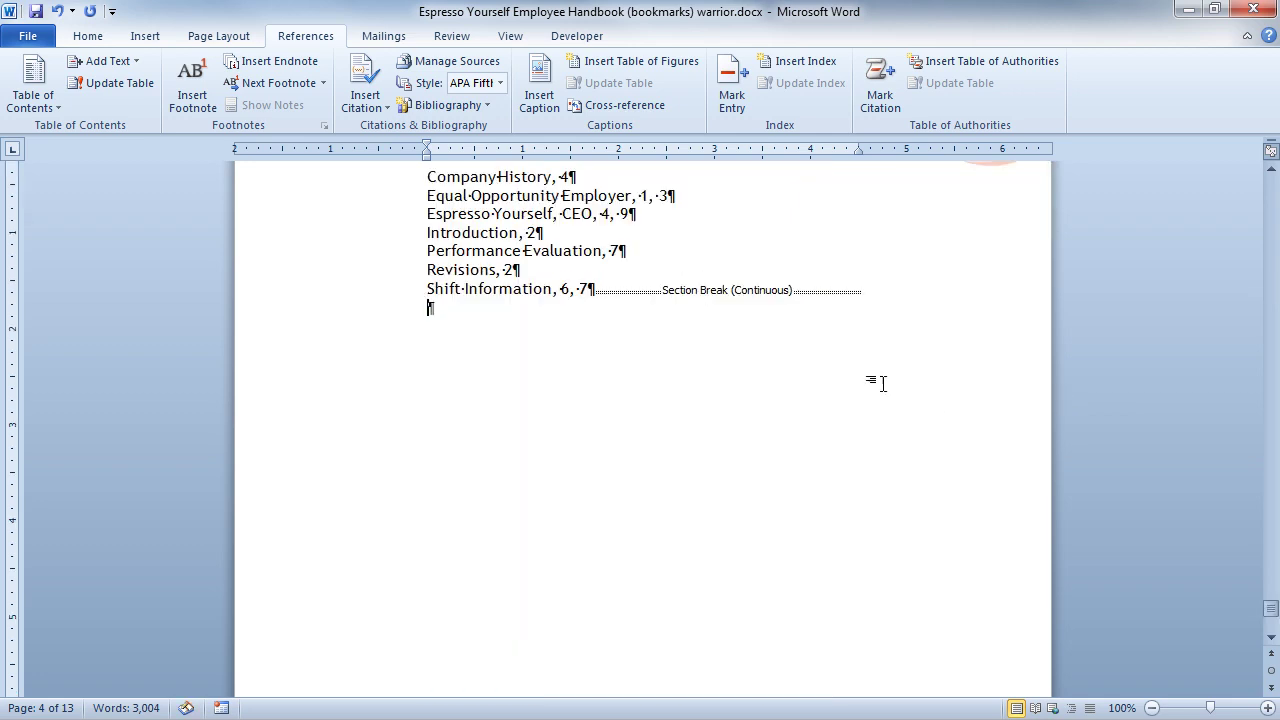
left_click(541, 229)
scroll(541, 231, "up", 2)
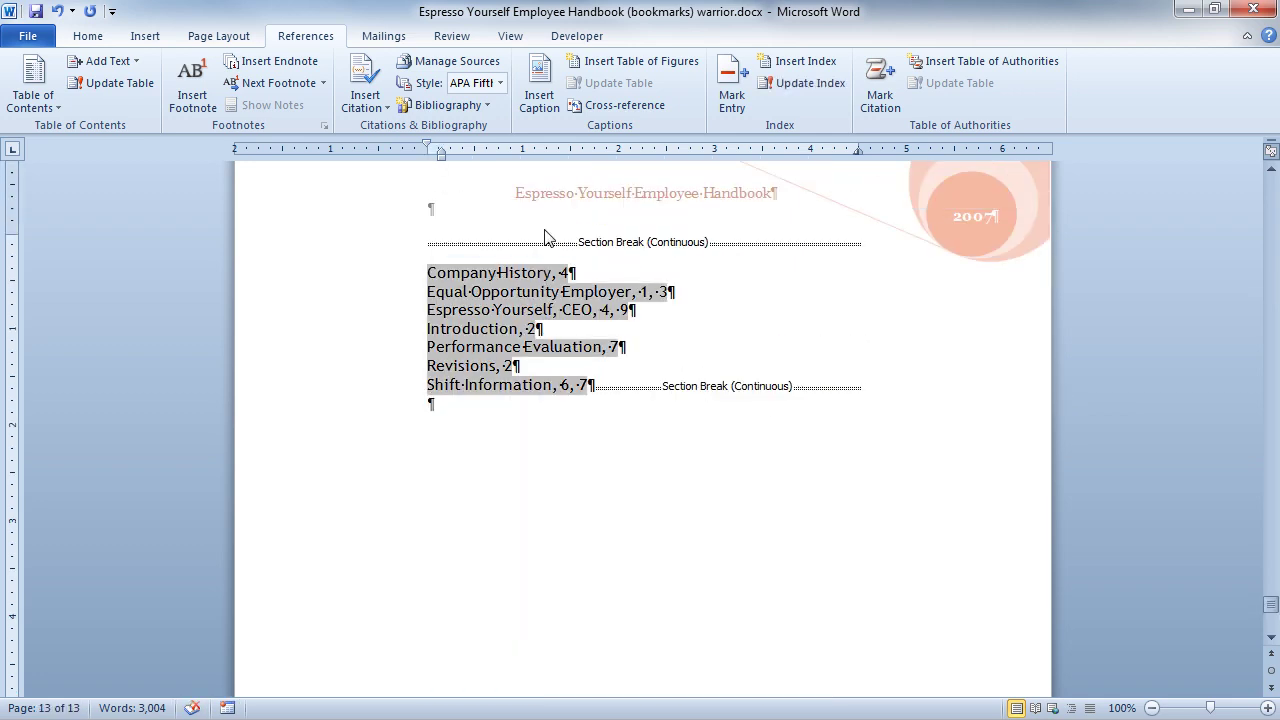
right_click(528, 322)
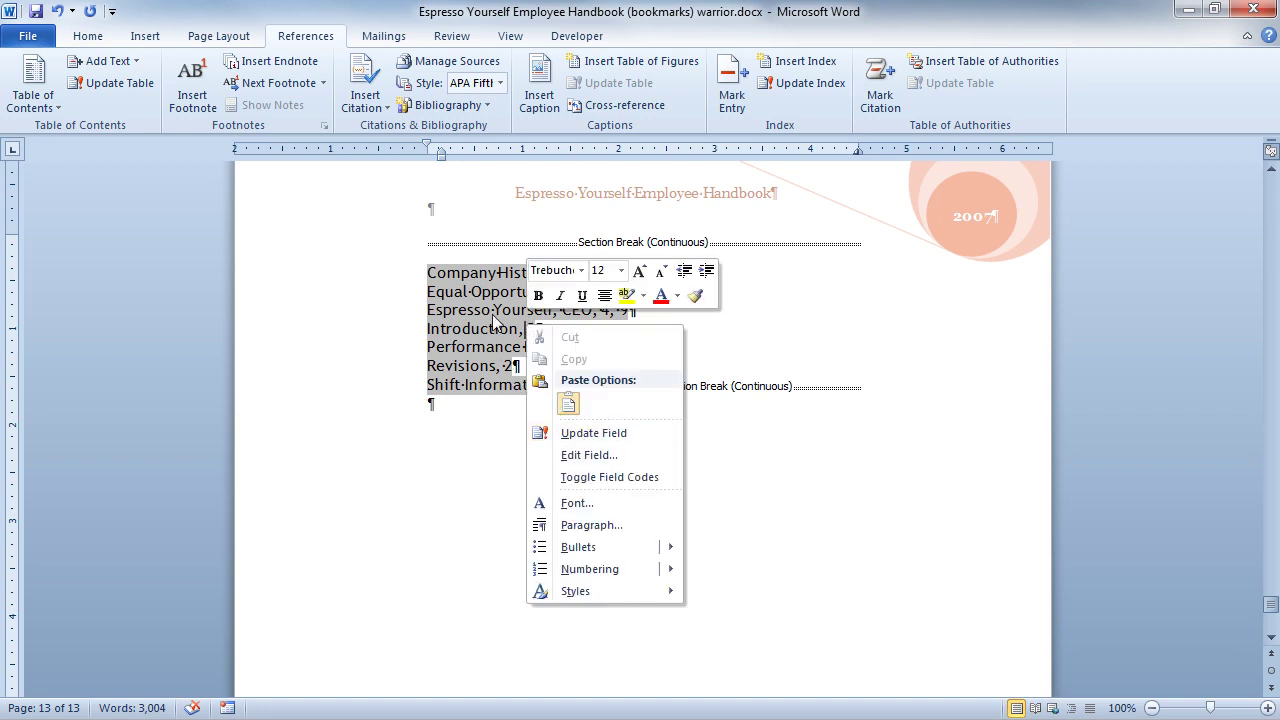
key("Escape")
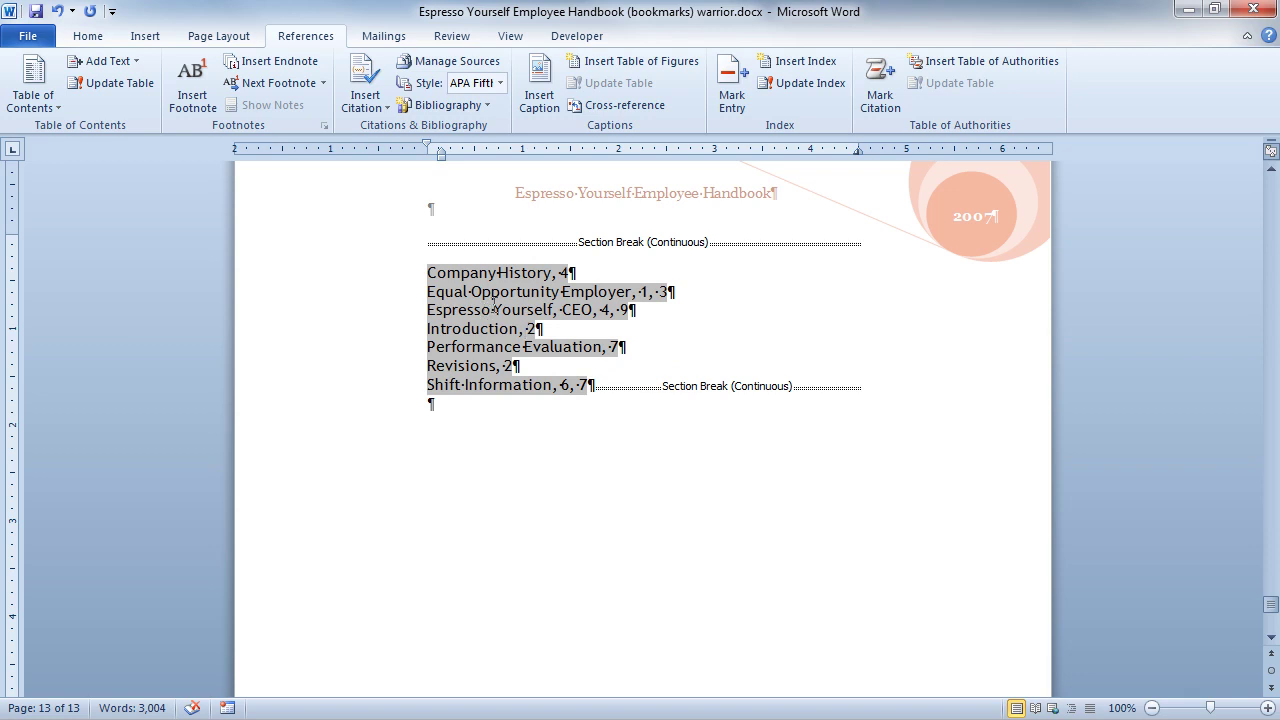
left_click(795, 86)
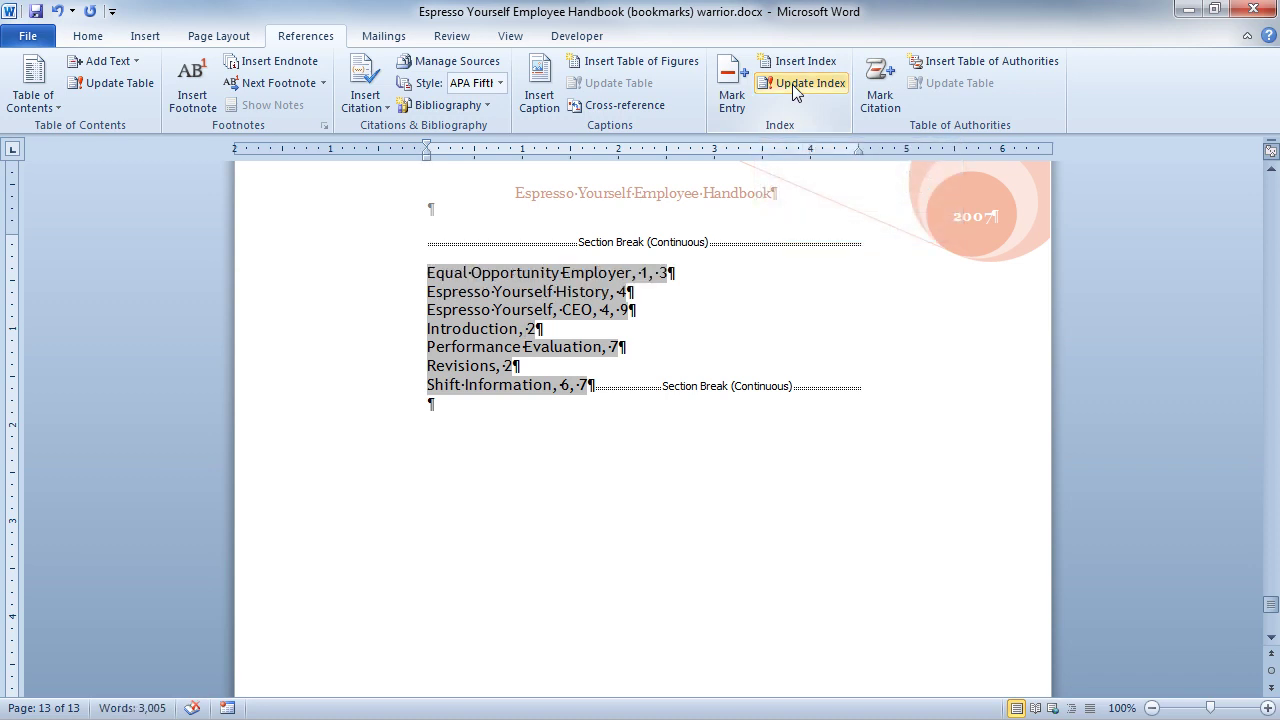